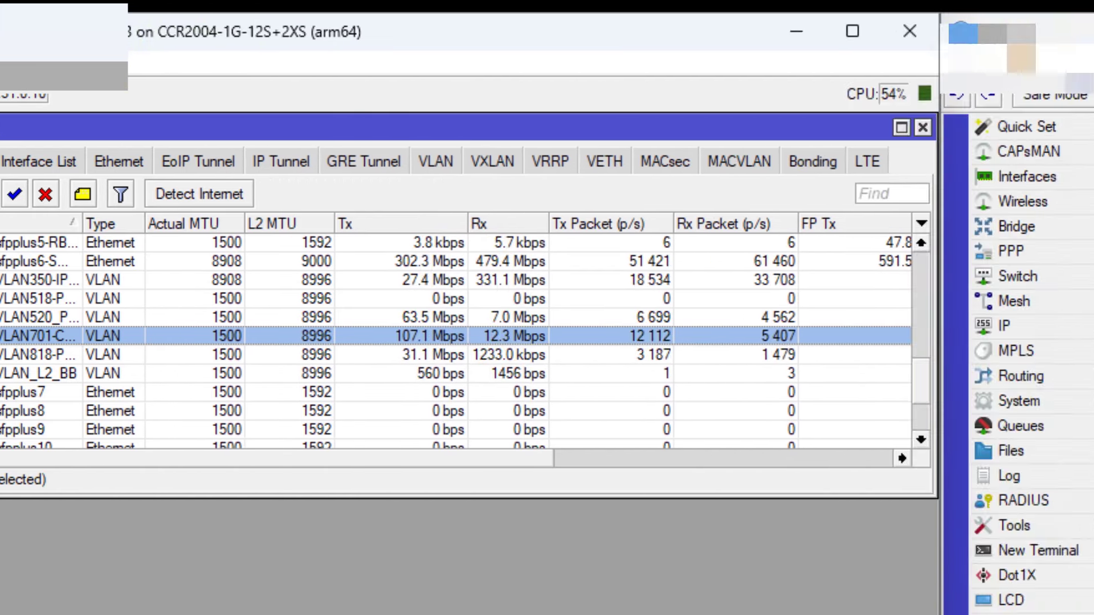
Open sfp-sfpplus6-SWITCH-CORE's settings on the CCR2004 and highlight its Max L2 MTU of 9578
left_click(652, 38)
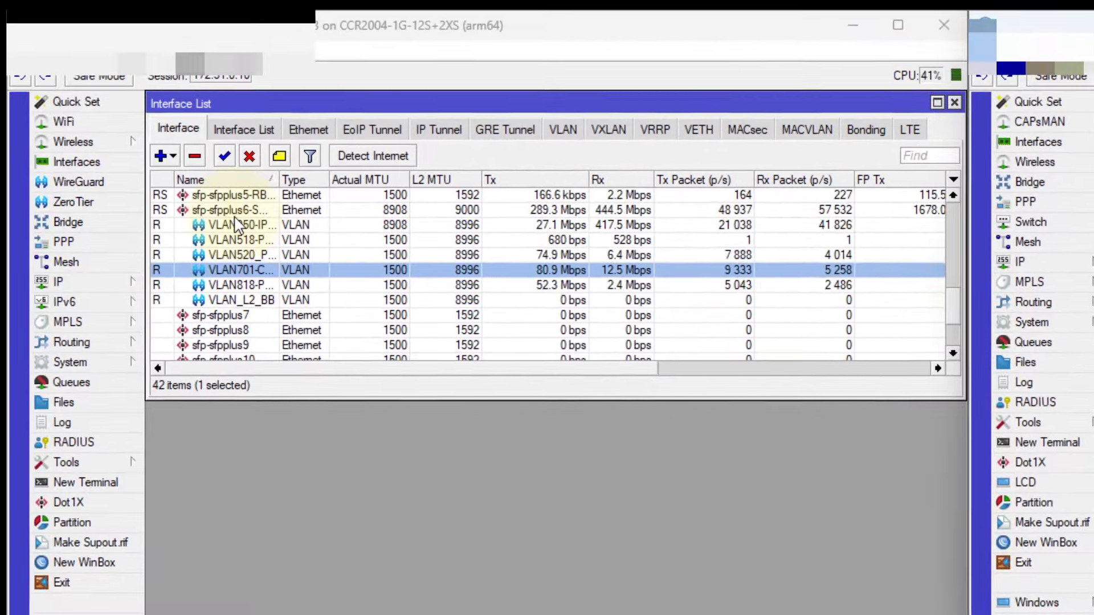
left_click(236, 211)
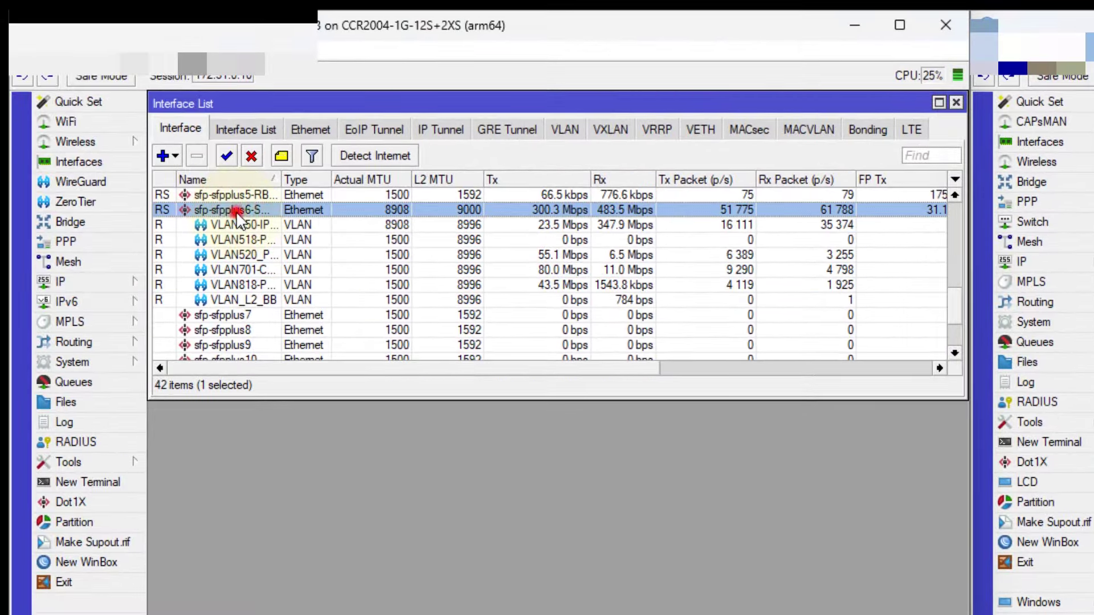
double_click(238, 211)
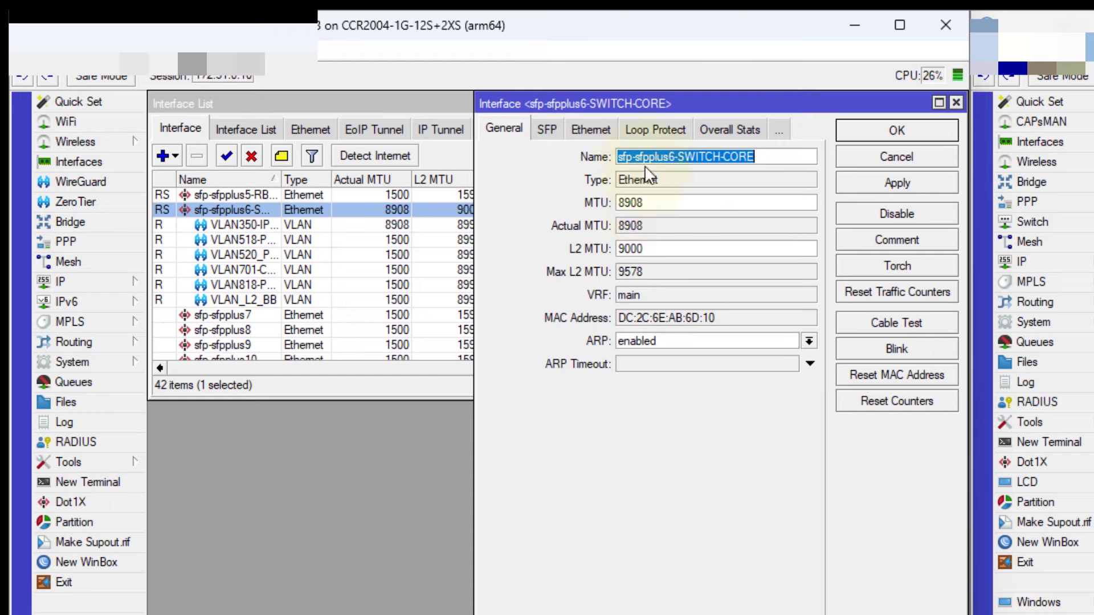
left_click_drag(646, 104, 480, 288)
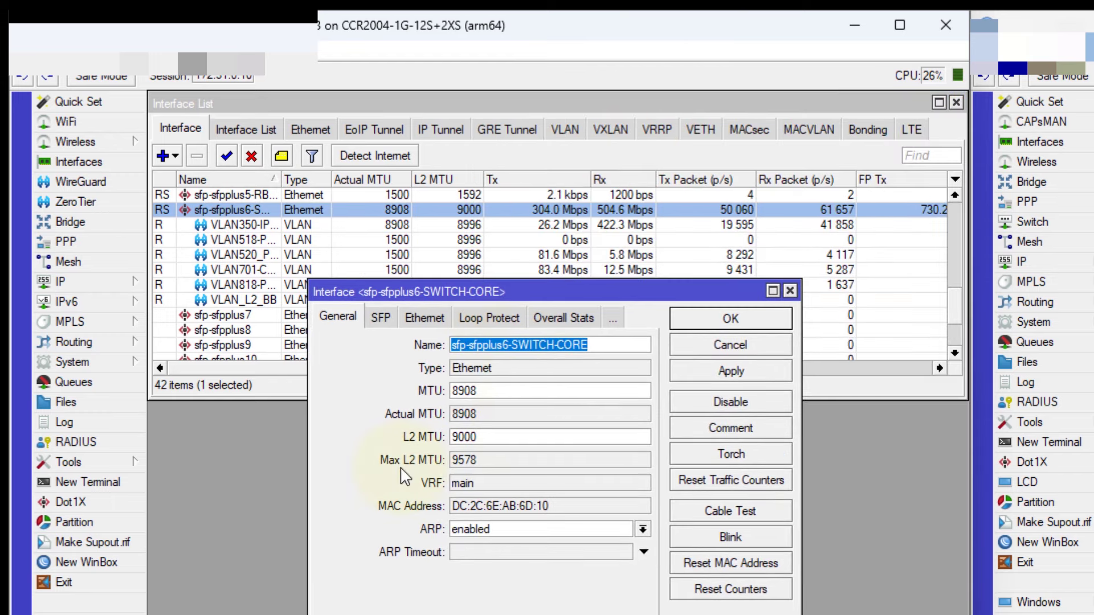
double_click(459, 460)
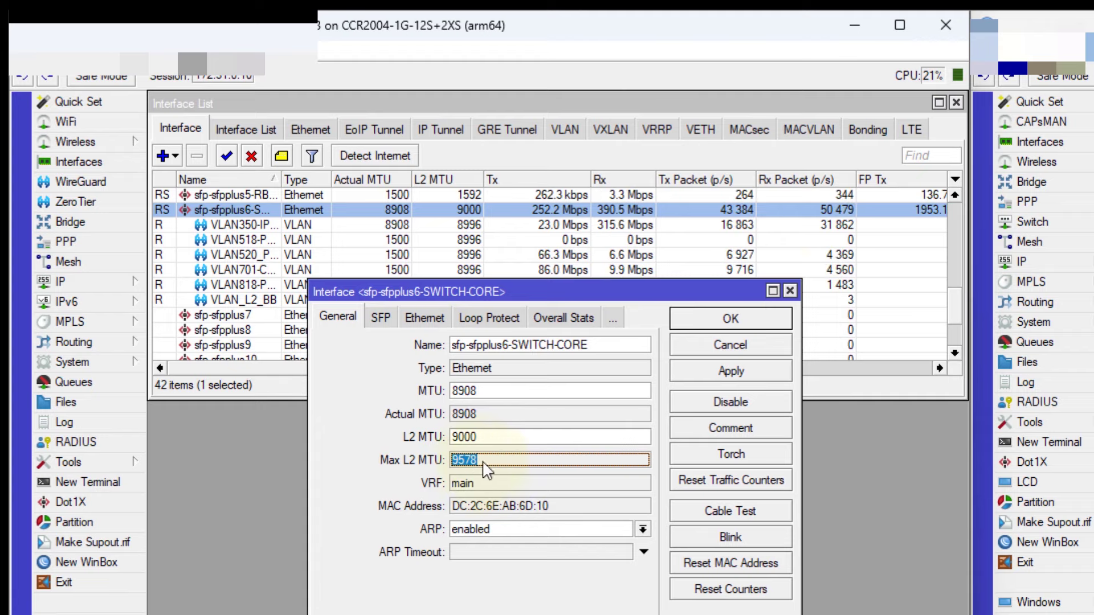
Glance at sfp-sfpplus9's settings, then reopen sfp-sfpplus6 and reselect its 9578 Max L2 MTU
left_click(789, 289)
double_click(786, 344)
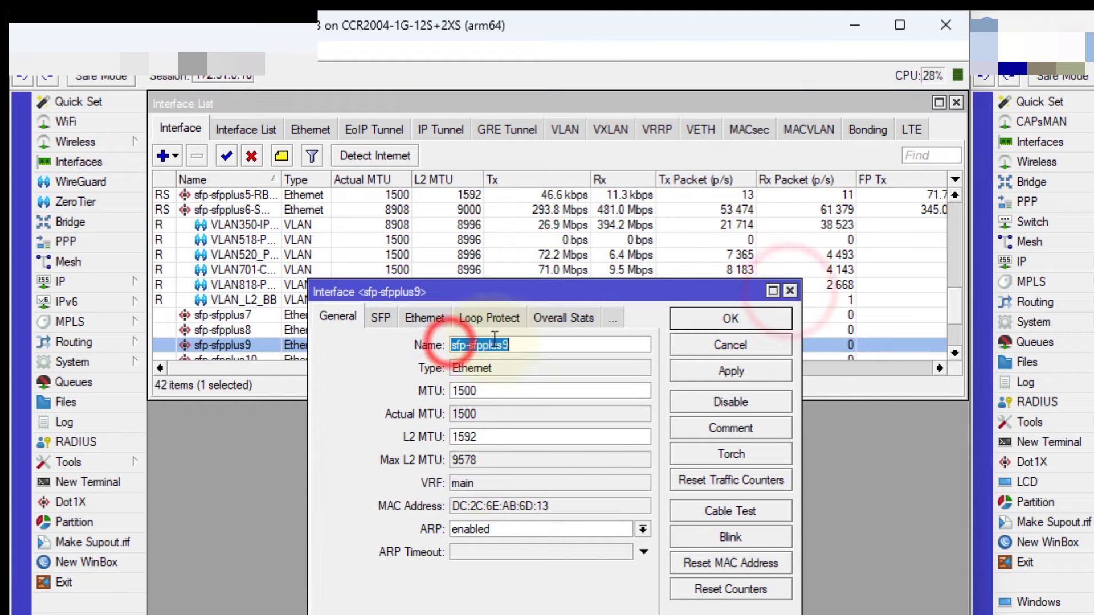
left_click(790, 290)
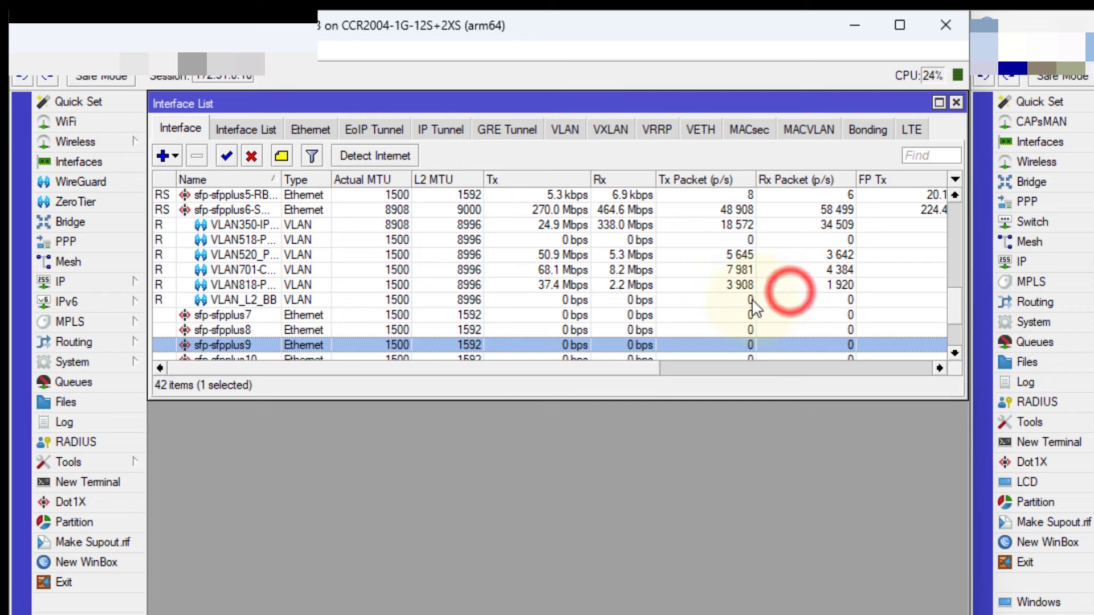
double_click(228, 209)
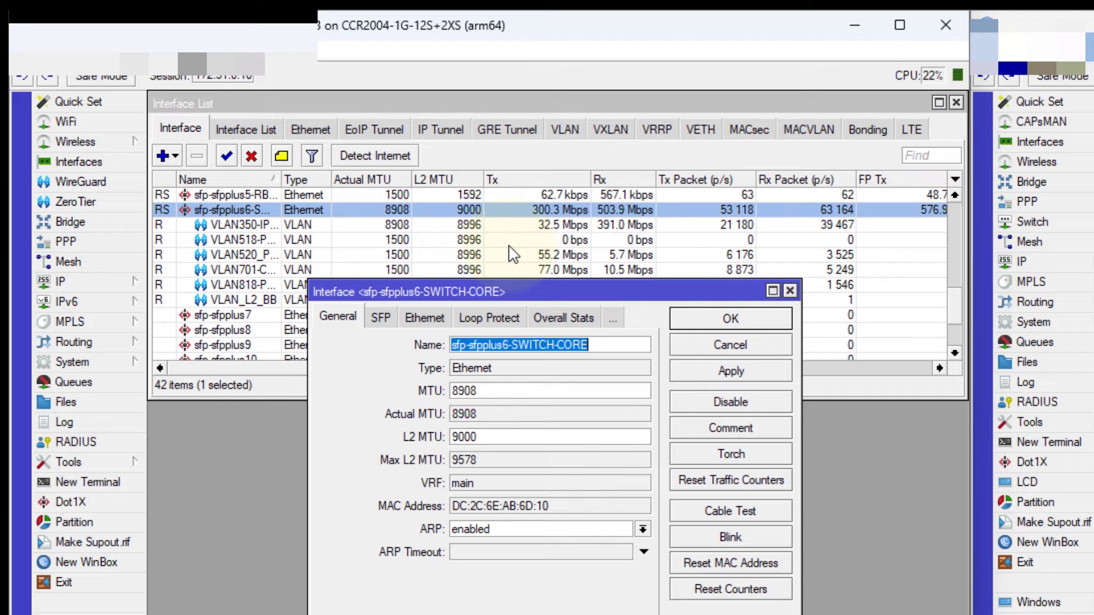
double_click(498, 463)
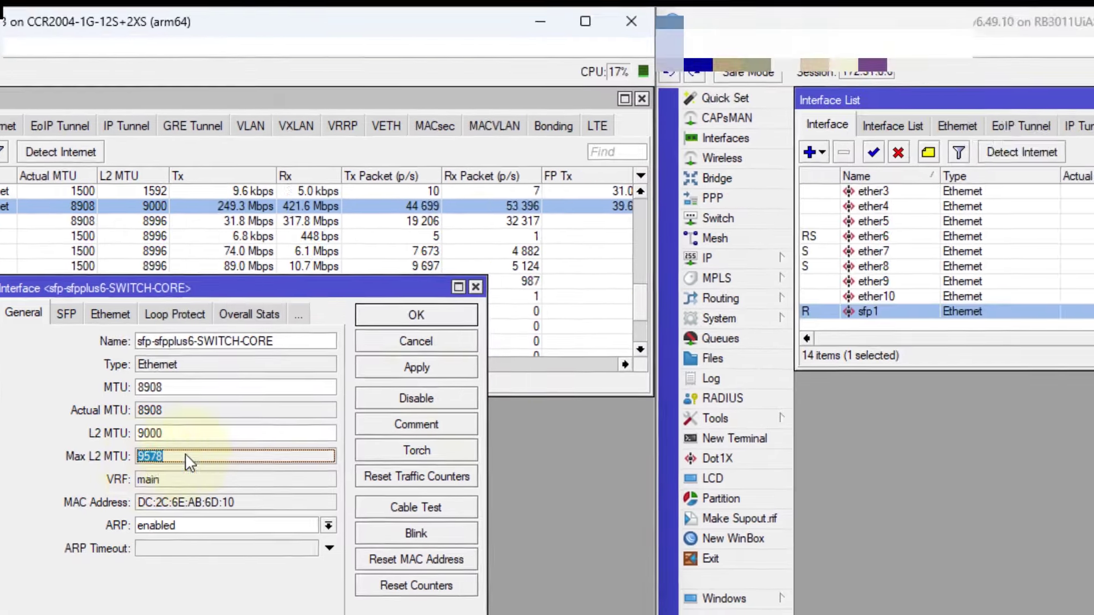
Open the RB3011's sfp1 settings beside the CCR2004's and highlight its Max L2 MTU of 8158
left_click(548, 360)
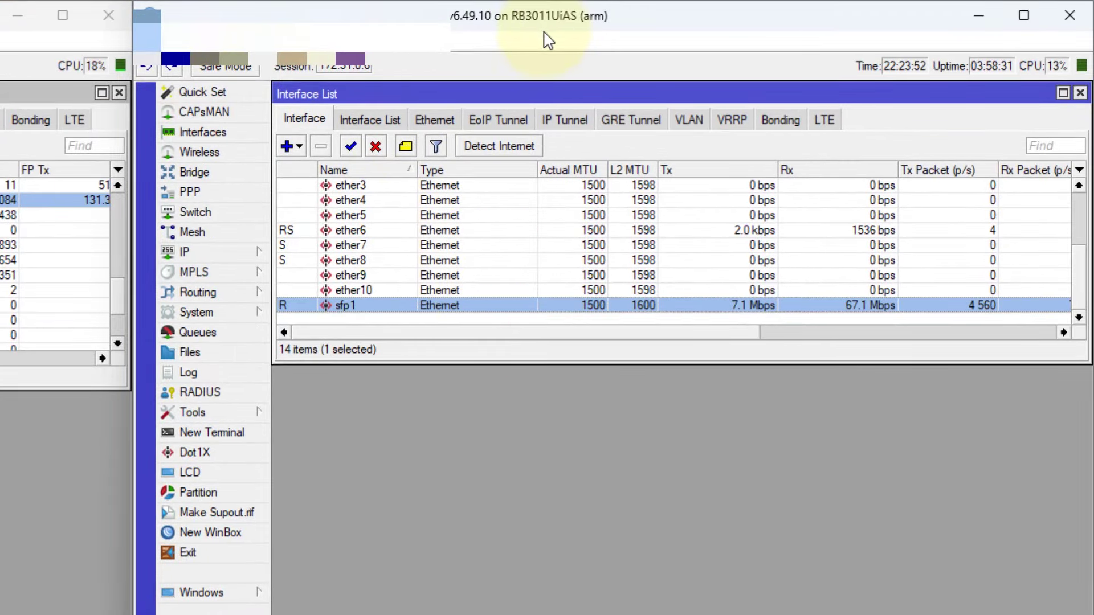
double_click(384, 299)
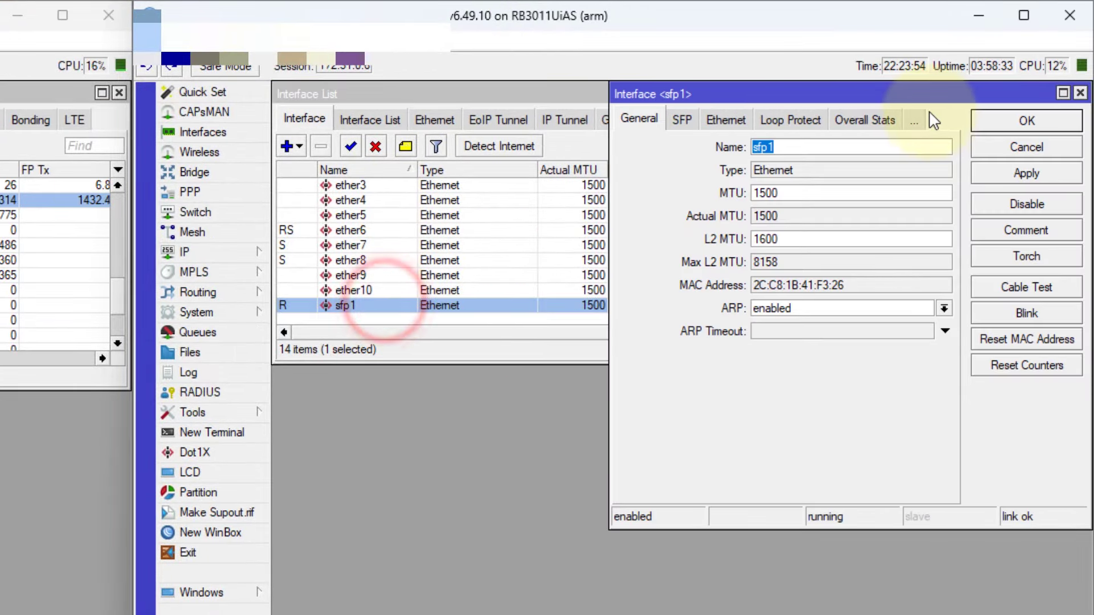
left_click_drag(886, 94, 619, 238)
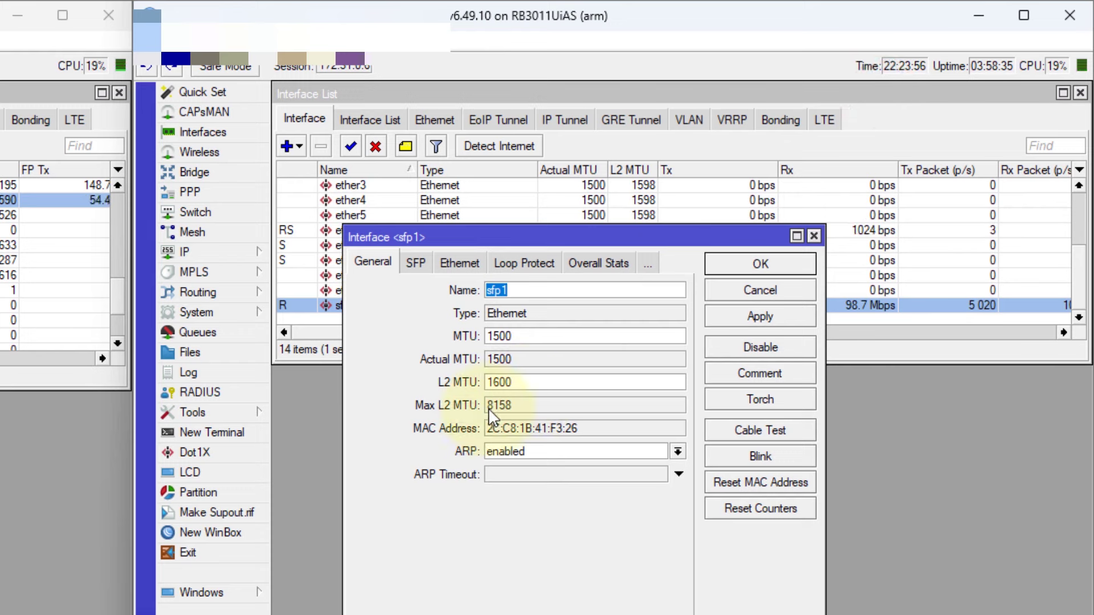
double_click(497, 409)
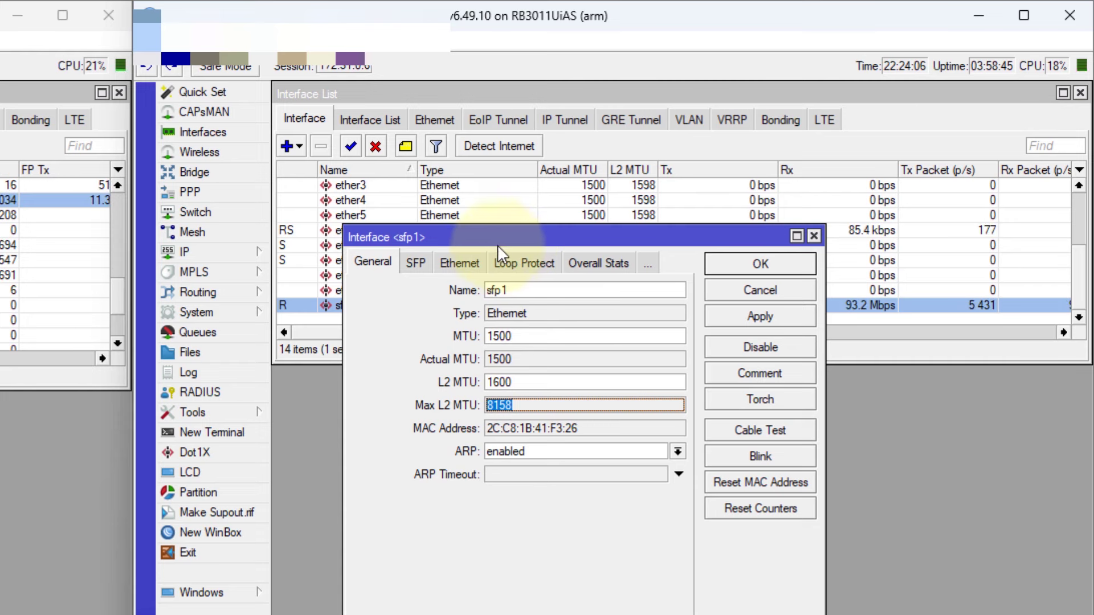
left_click_drag(495, 242, 483, 239)
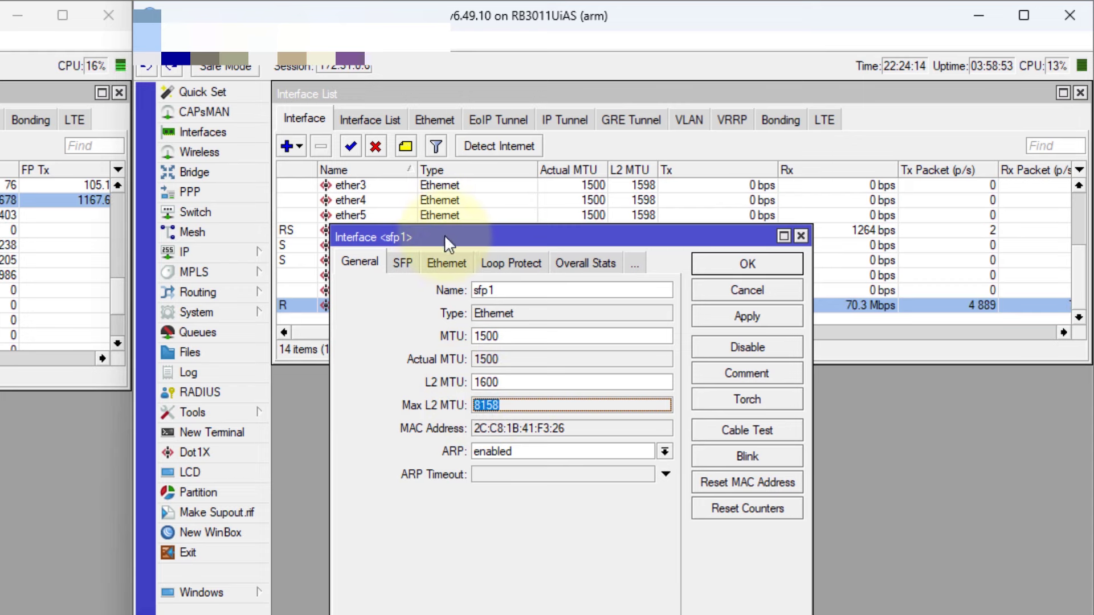
left_click_drag(451, 237, 440, 261)
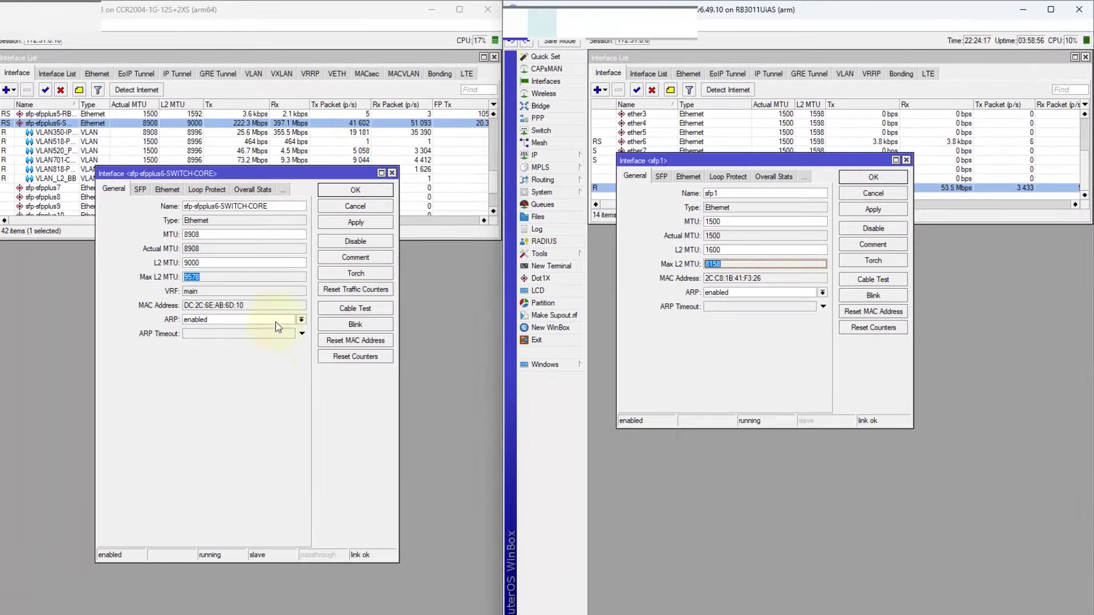
left_click(264, 371)
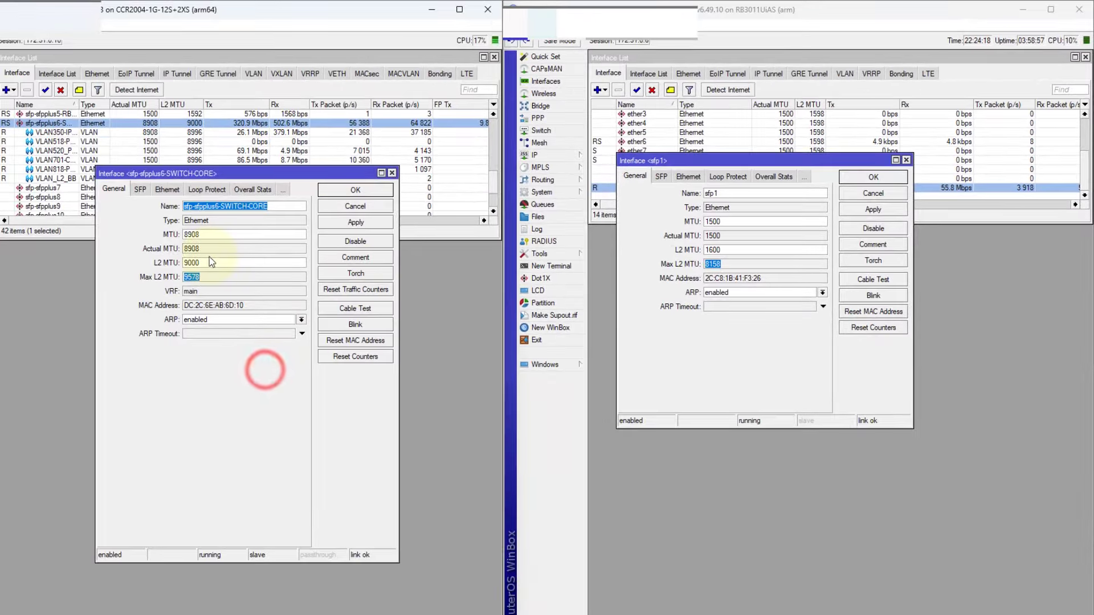
Compare sfp-sfpplus6's L2 MTU 9000 and 9578 limit against sfp1's 8158 limit
left_click(196, 278)
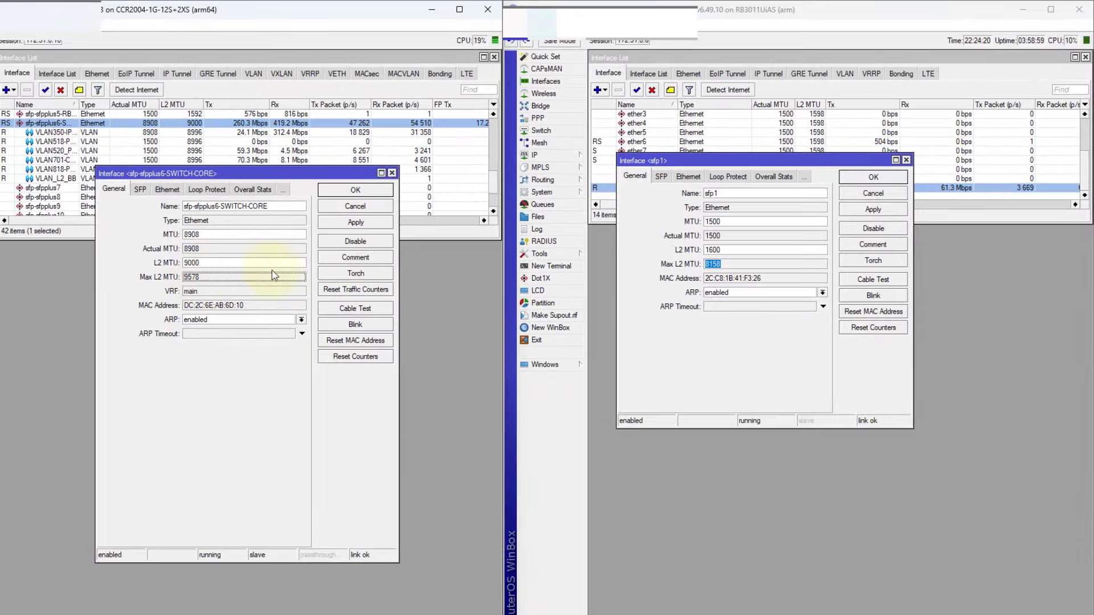
left_click(732, 265)
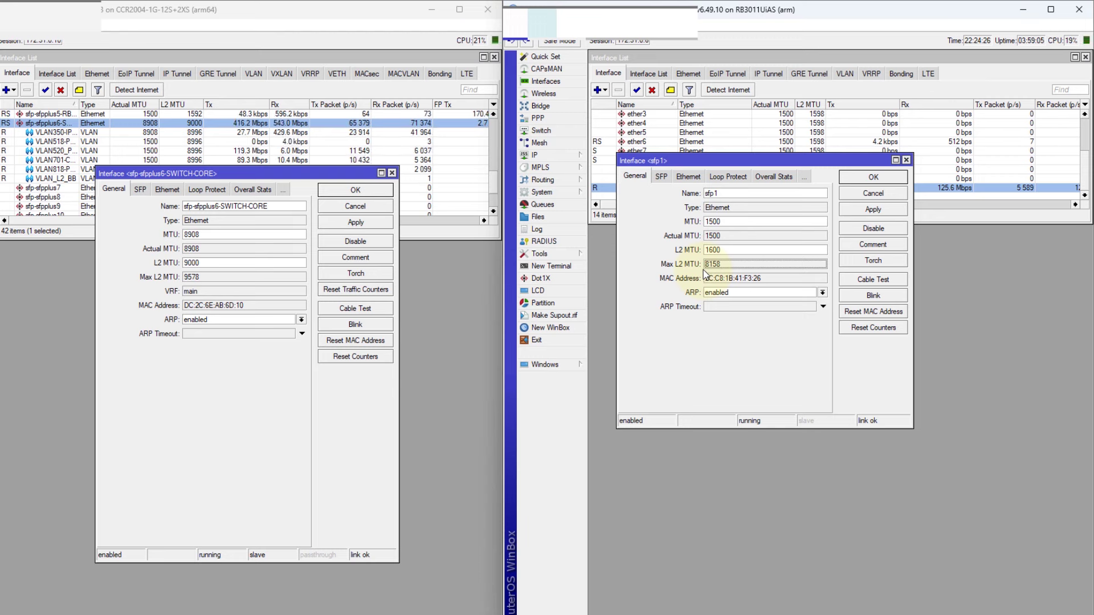
double_click(197, 262)
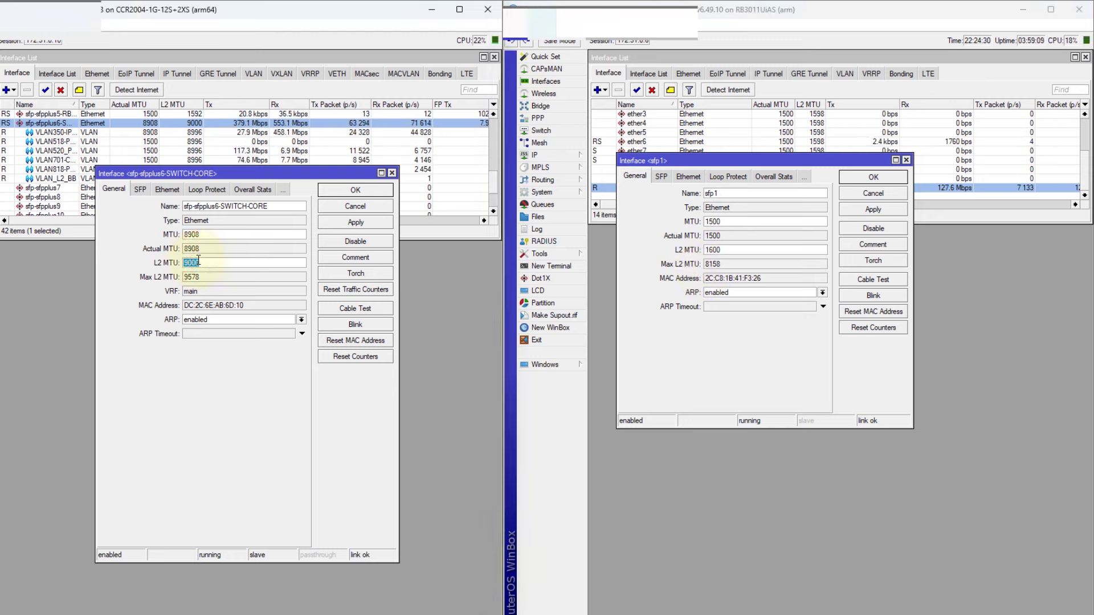
left_click(712, 267)
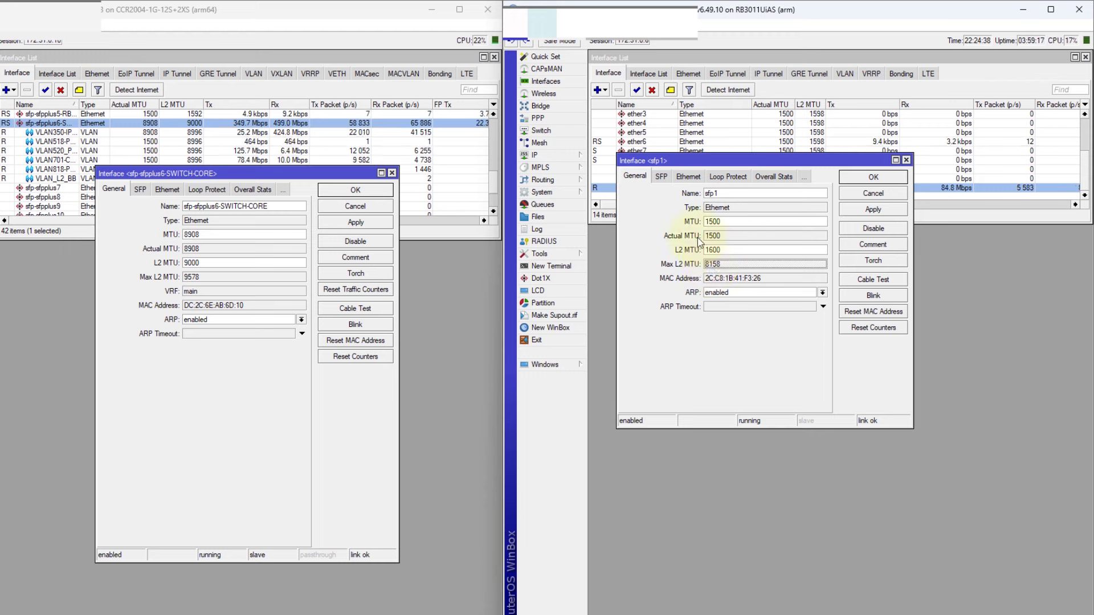
Shift both dialogs down, close sfp-sfpplus6's settings, and select VLAN520 then sfp-sfpplus6
left_click_drag(680, 161, 681, 193)
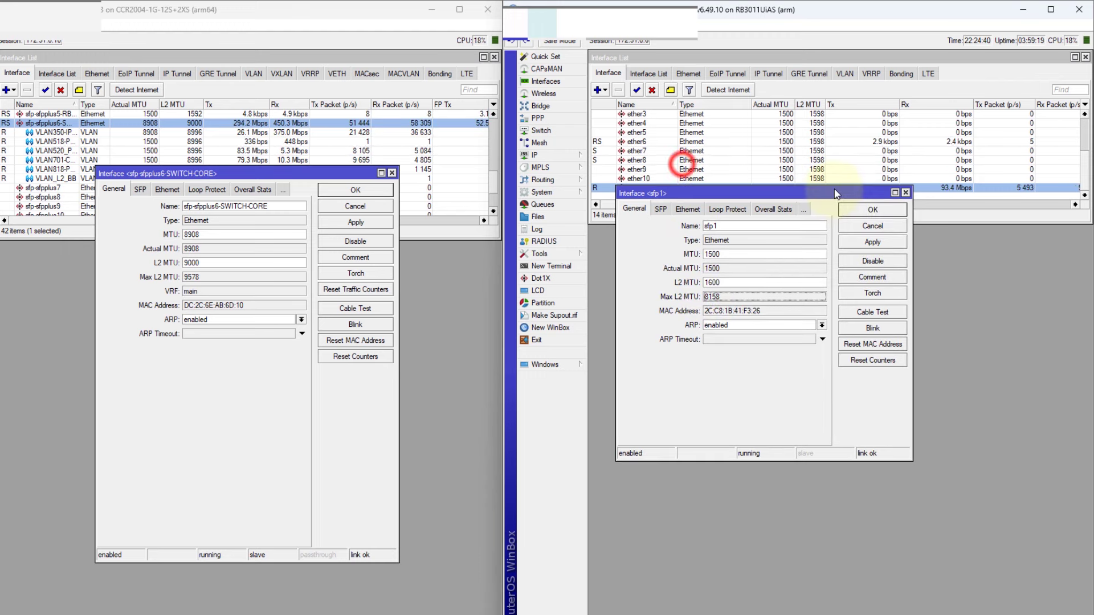
left_click_drag(876, 195, 875, 210)
left_click_drag(278, 174, 342, 197)
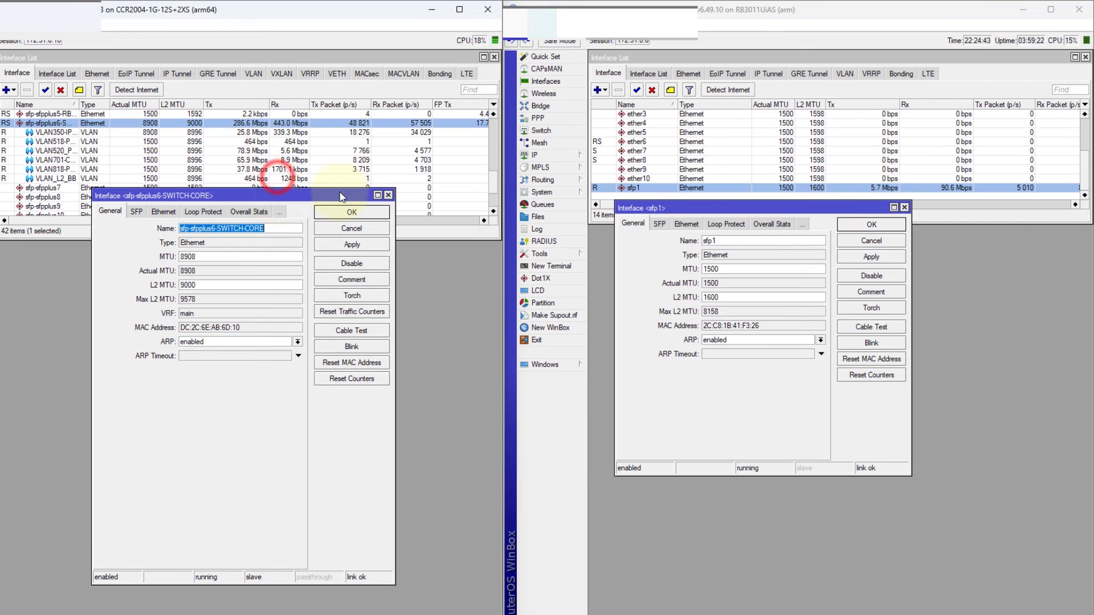
left_click(389, 196)
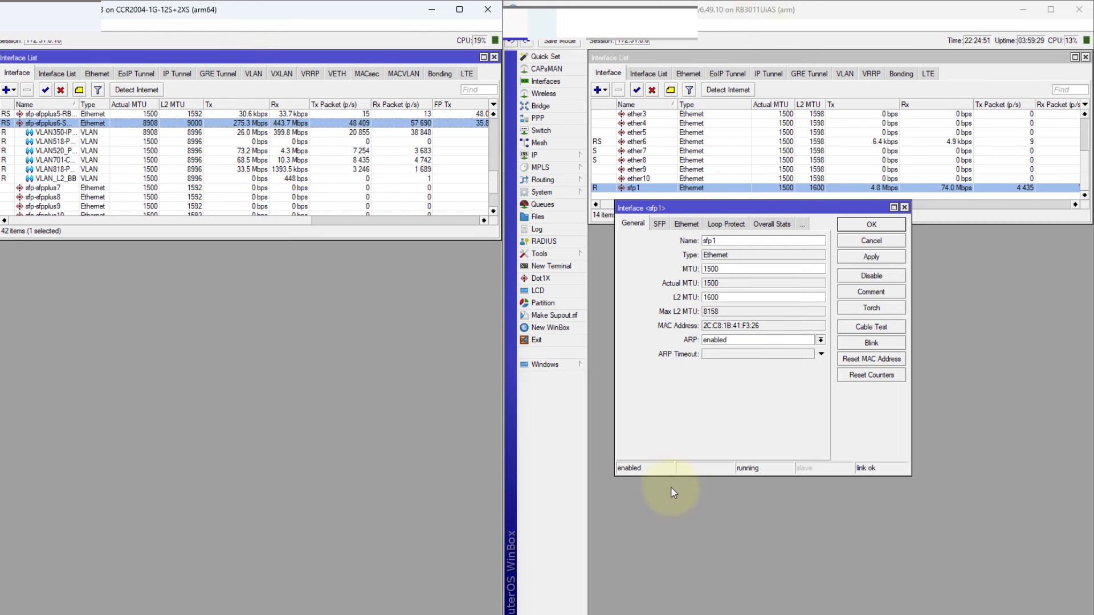
left_click(53, 151)
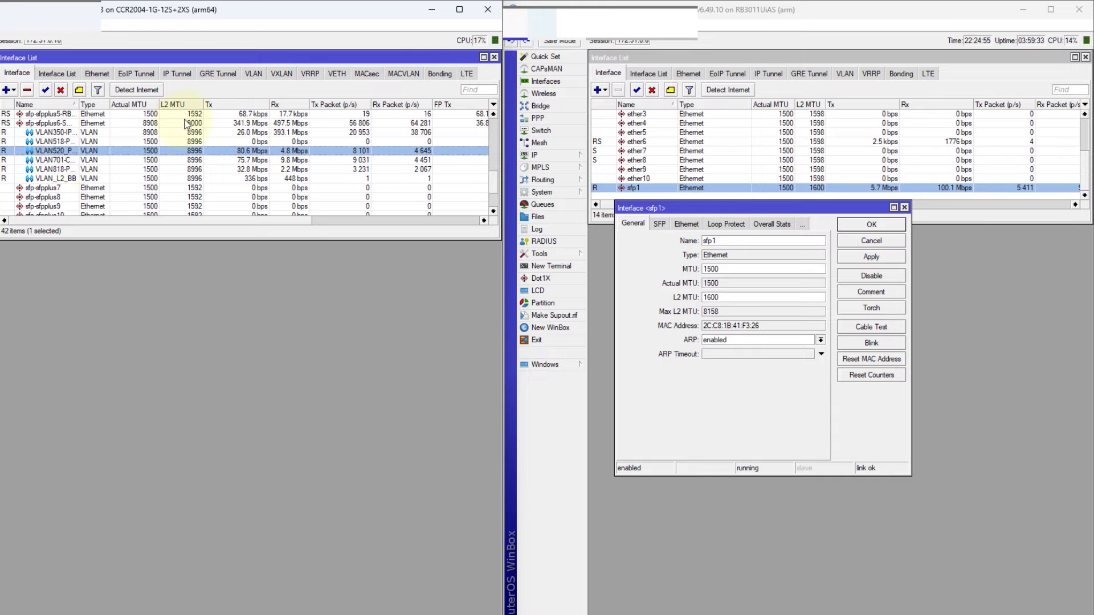
left_click(149, 123)
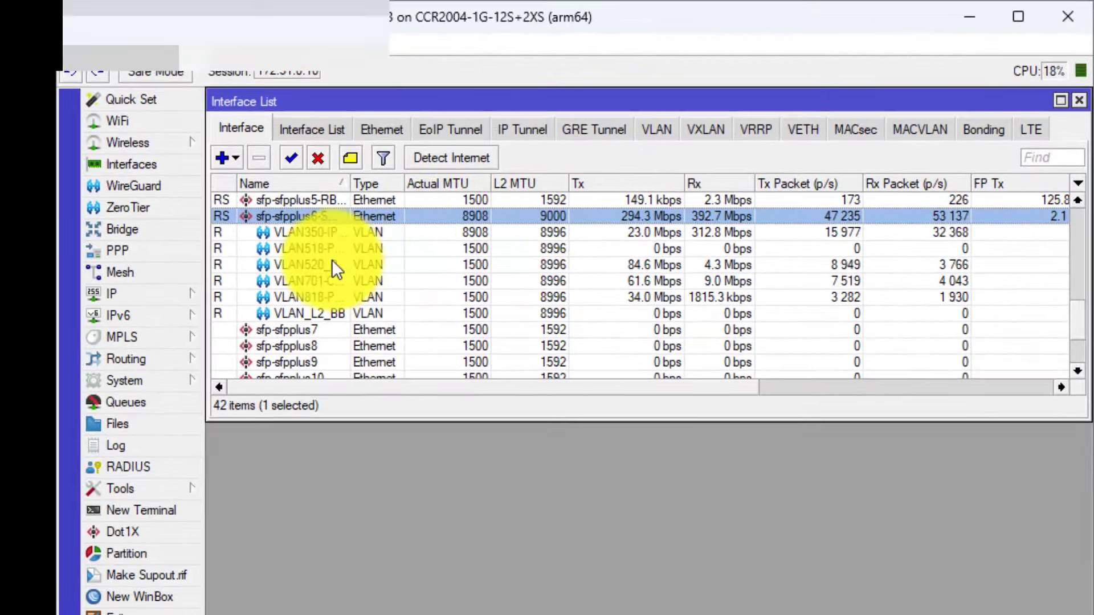
Open VLAN520_POP-SIMPANG4's settings, select its MTU 1500, then close it and select sfp-sfpplus6
left_click(306, 265)
double_click(350, 266)
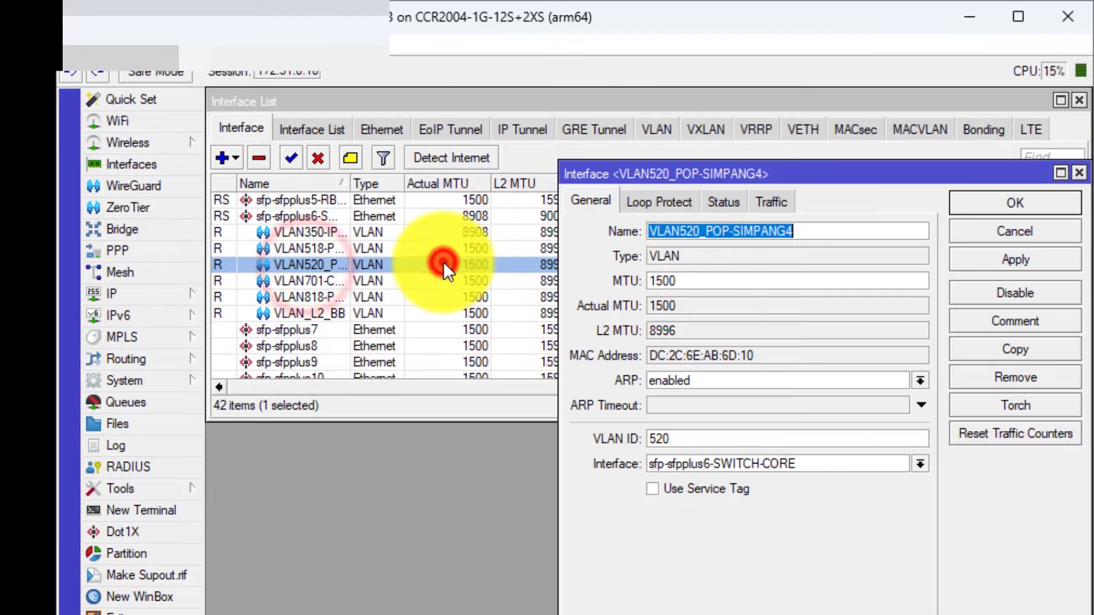
left_click(708, 281)
left_click_drag(746, 281, 592, 276)
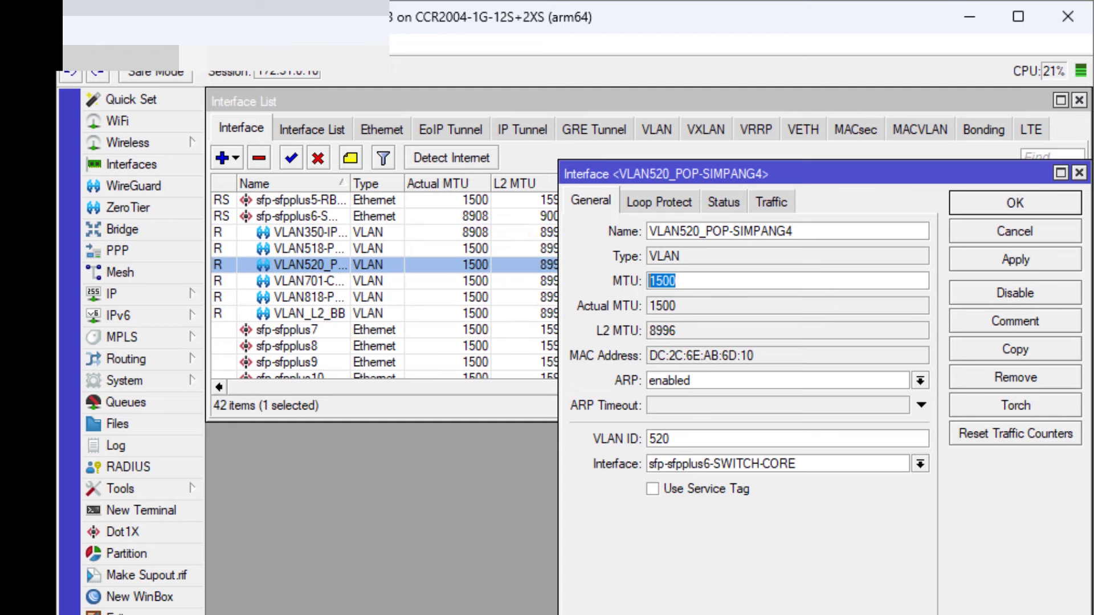
double_click(700, 279)
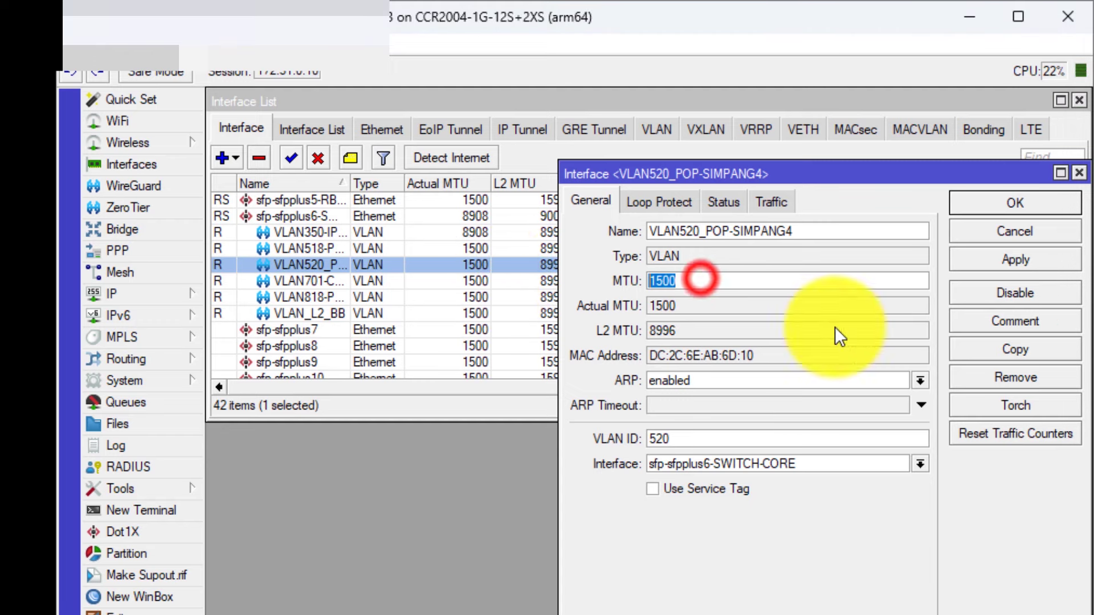
left_click(1016, 263)
left_click(1078, 173)
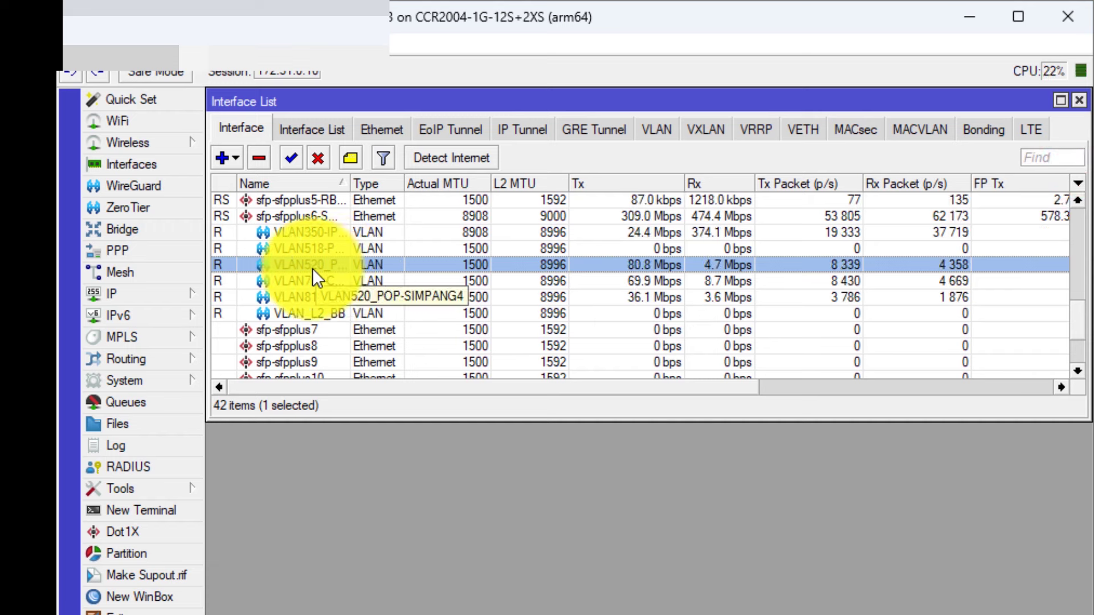
left_click(288, 220)
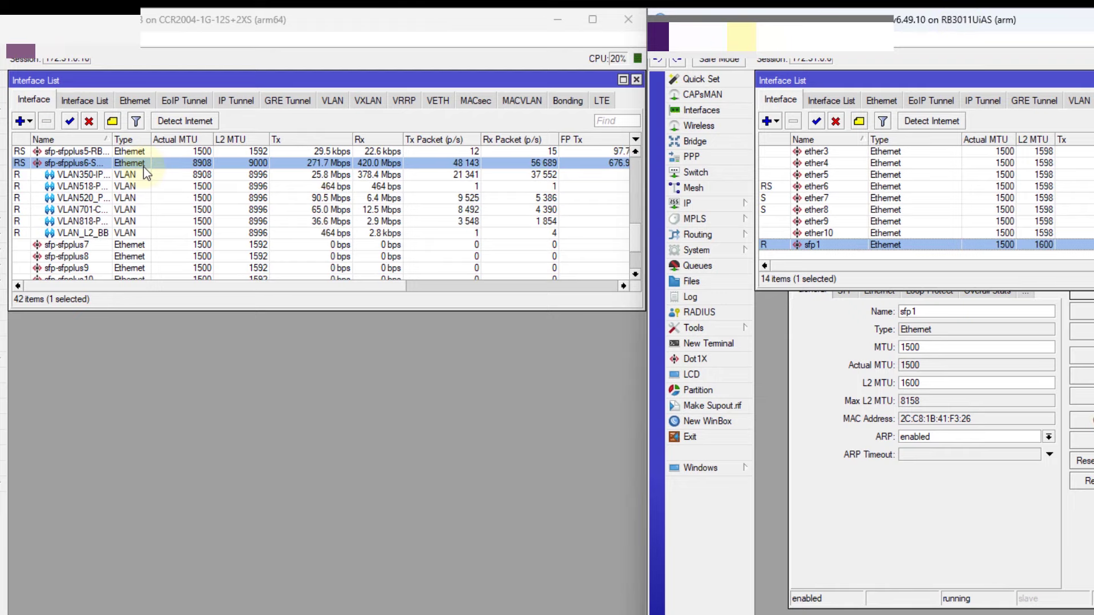
Check sfp-sfpplus6's L2 MTU of 9000 in its settings, then close them
double_click(136, 163)
double_click(265, 368)
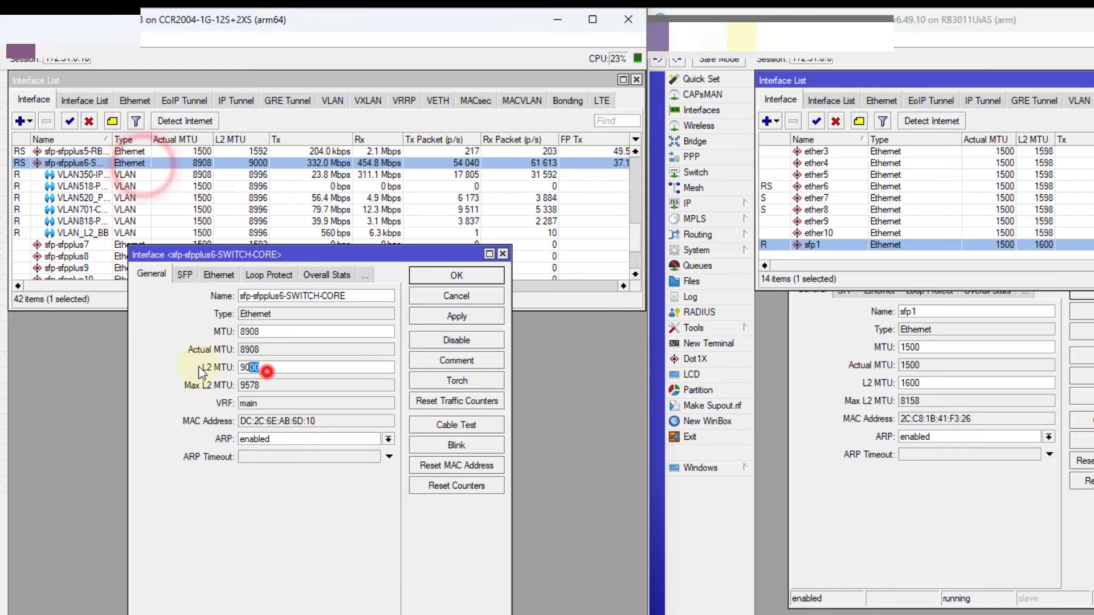
left_click(502, 254)
left_click(87, 199)
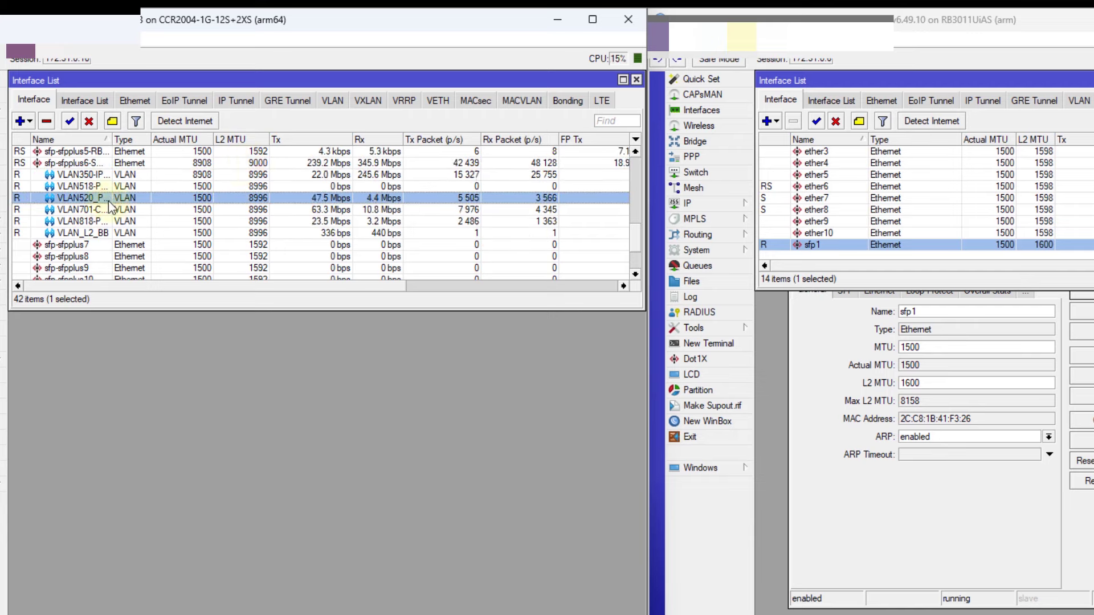
Close the RB3011's sfp1 settings and check VLAN520's MTU of 1500 in the list
left_click(794, 334)
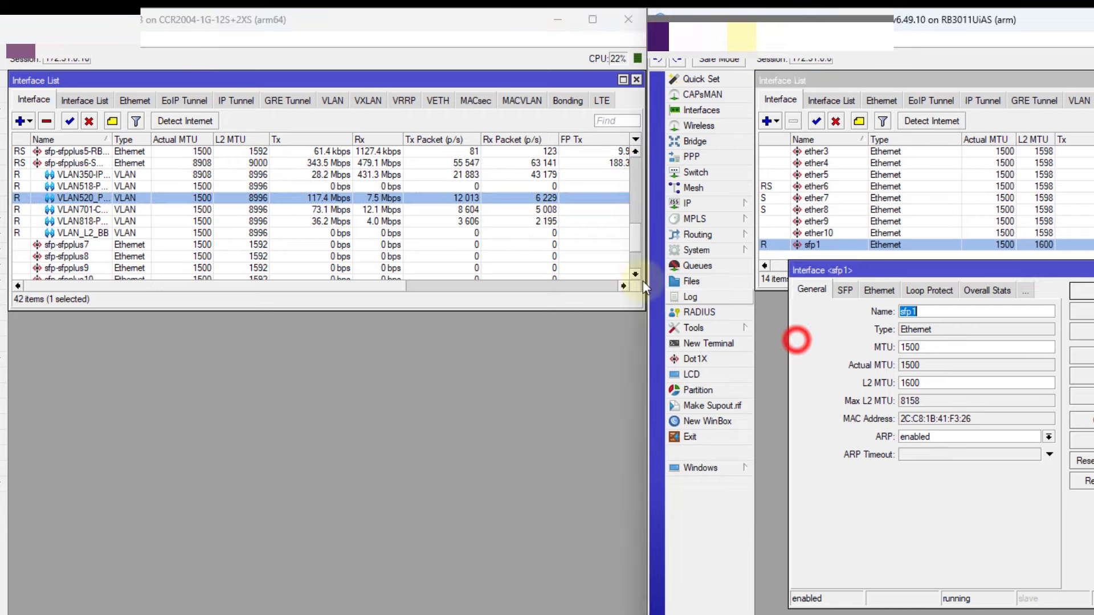
left_click(83, 211)
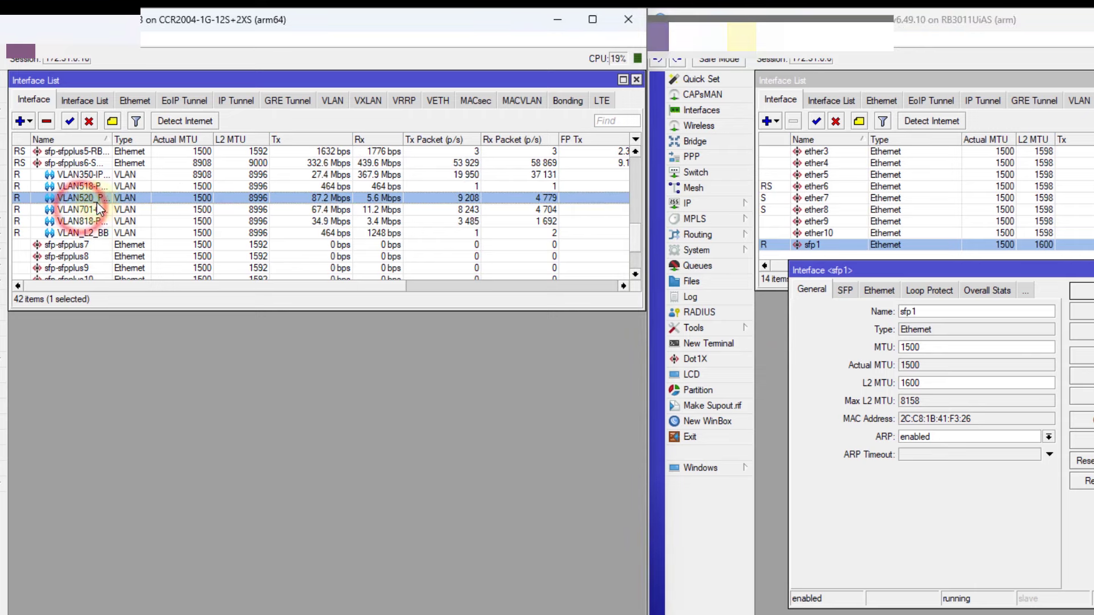
left_click(819, 245)
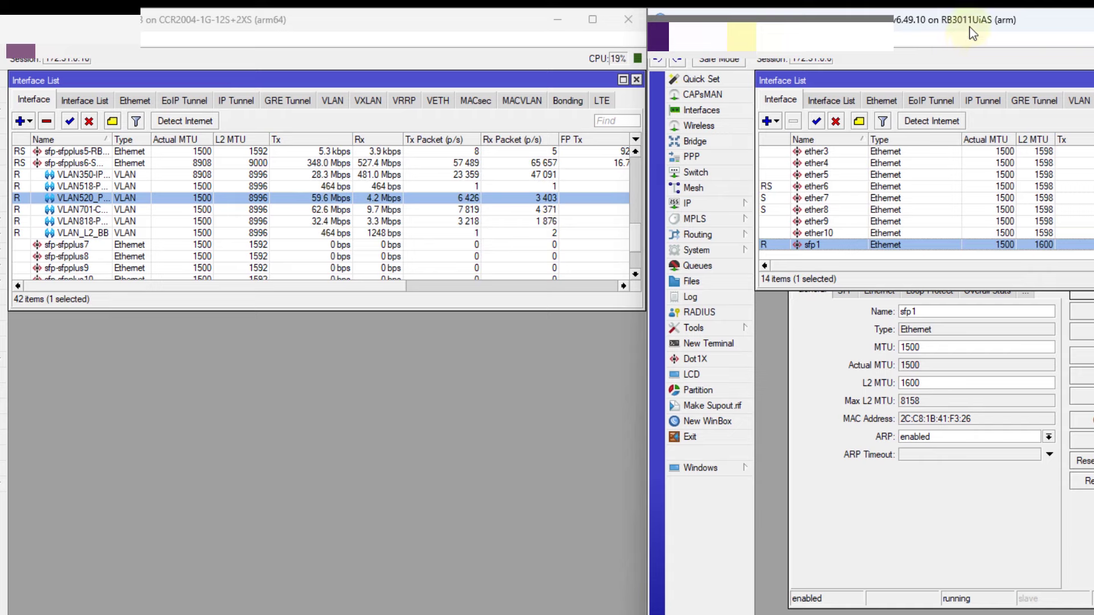
left_click(846, 395)
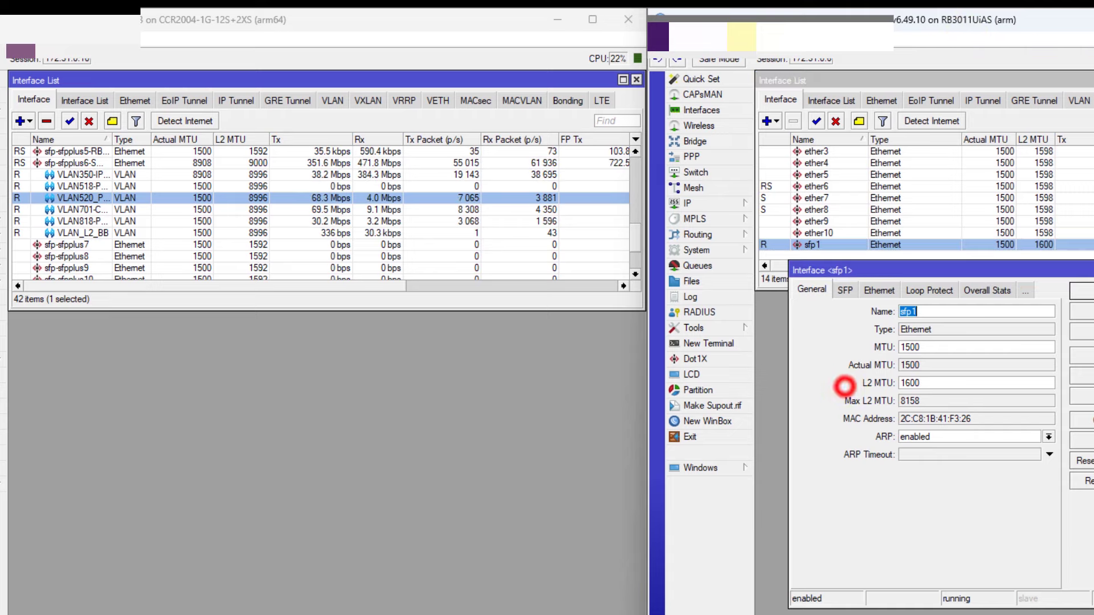
key("Escape")
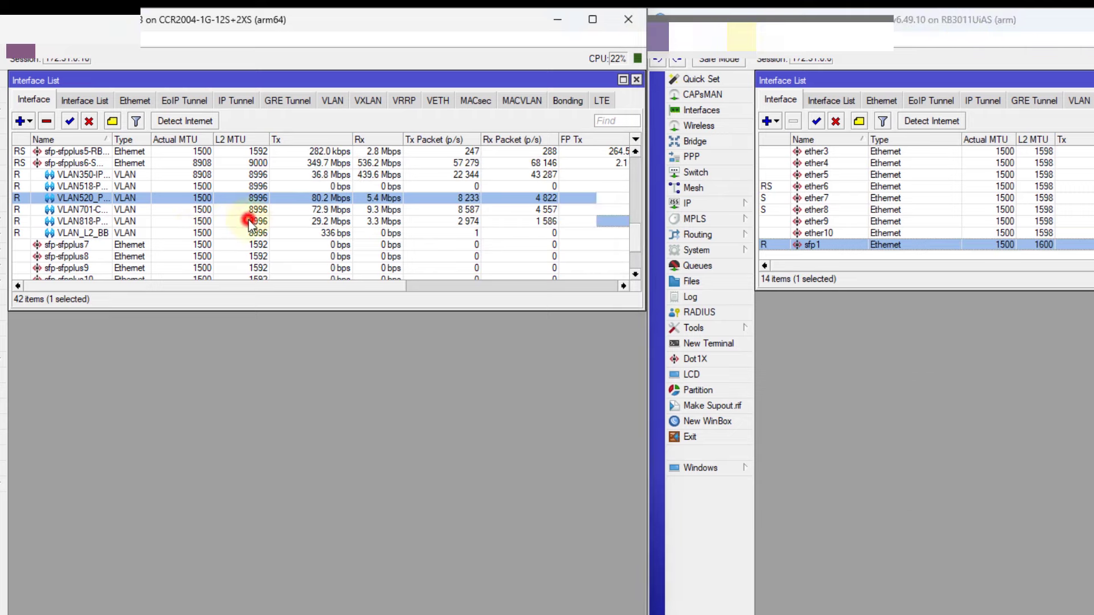
left_click(200, 210)
left_click(199, 199)
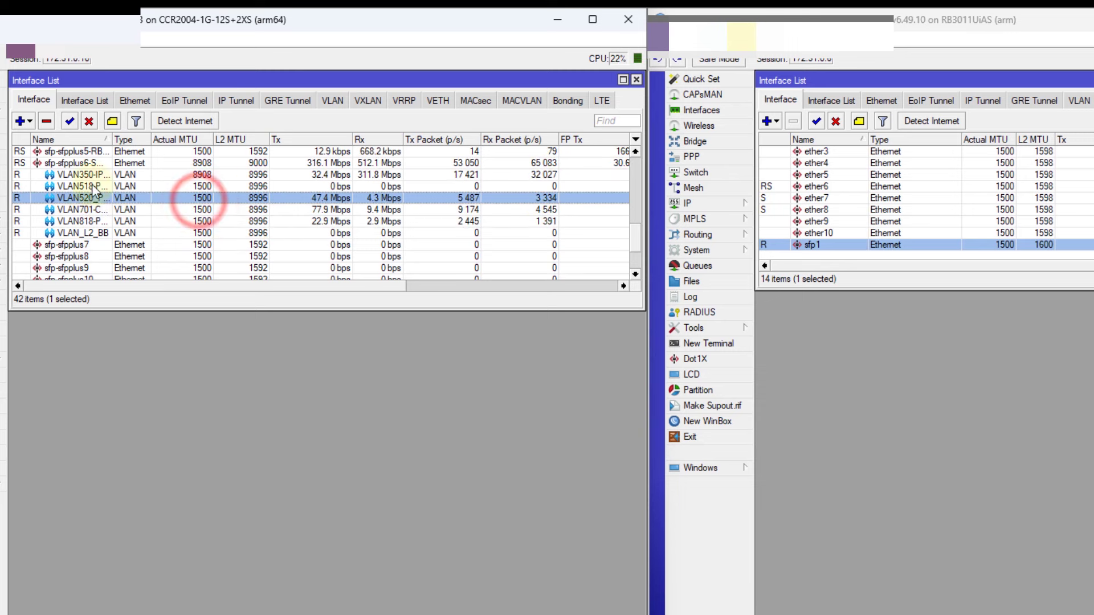
Open VLAN520's settings to confirm its MTU is 1500, then close them
left_click(64, 163)
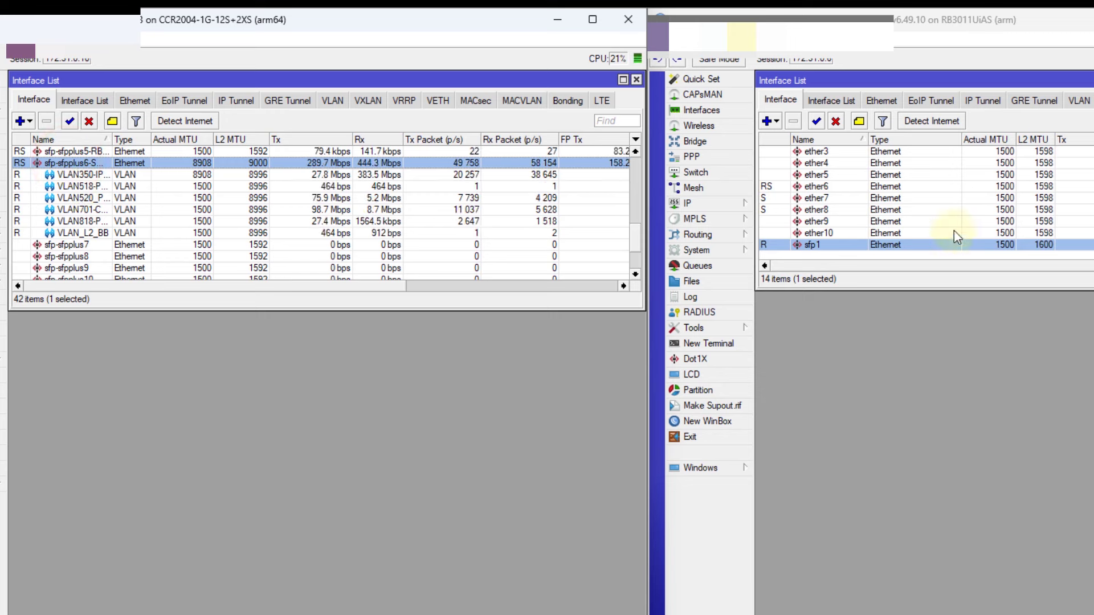
left_click(882, 245)
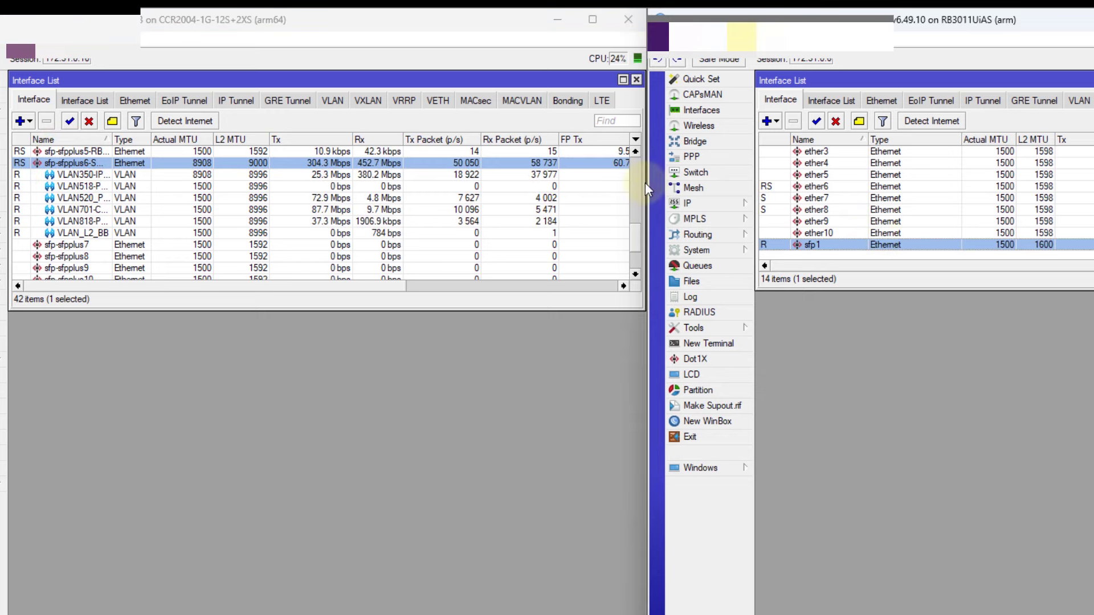
left_click(91, 210)
left_click(94, 199)
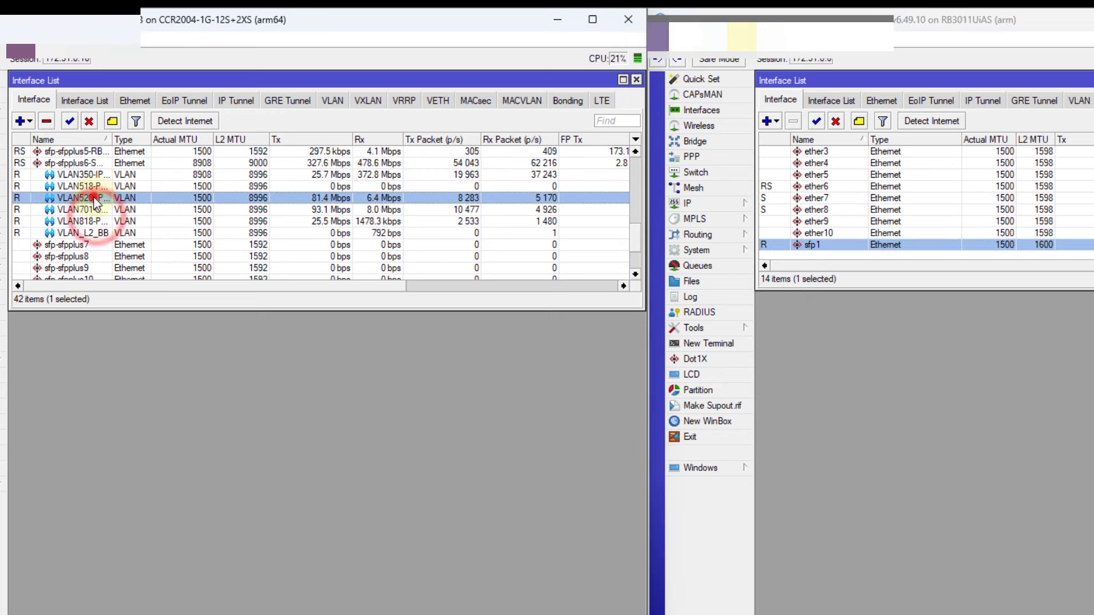
double_click(194, 197)
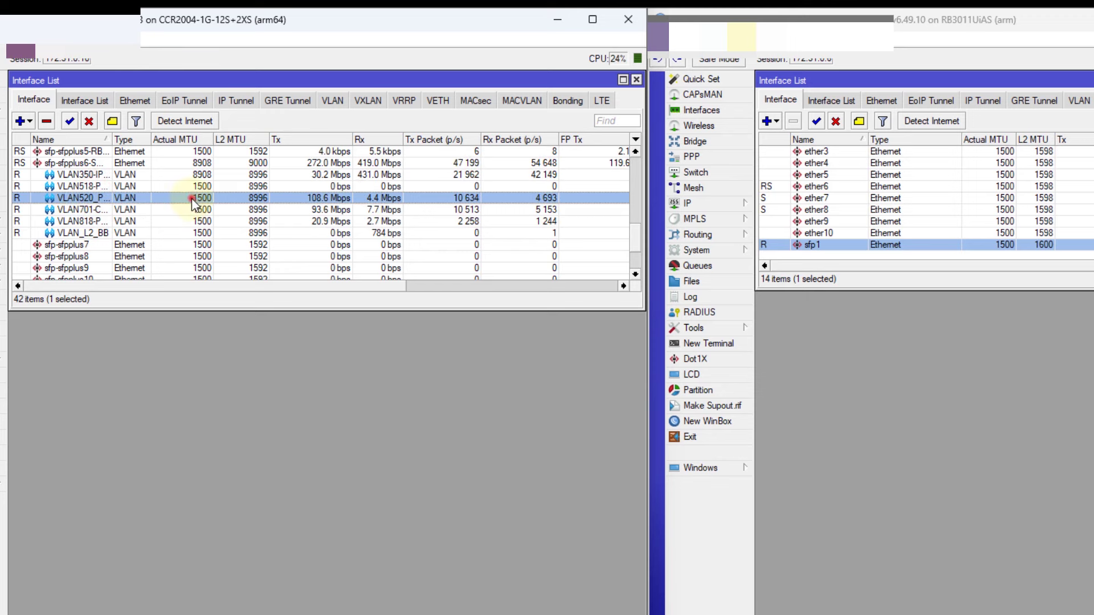
double_click(342, 209)
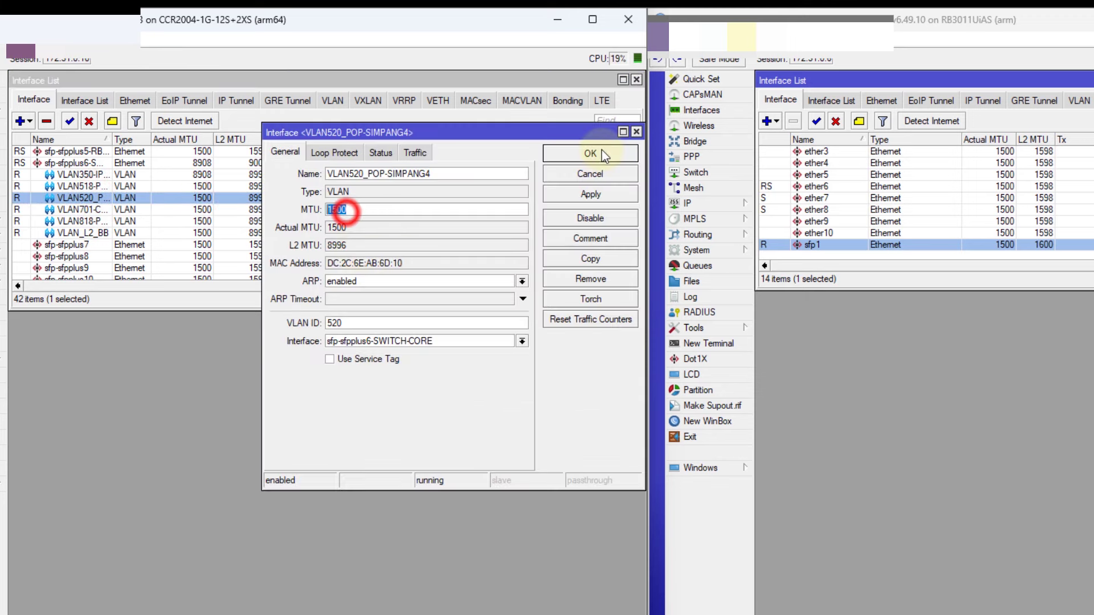
left_click(635, 132)
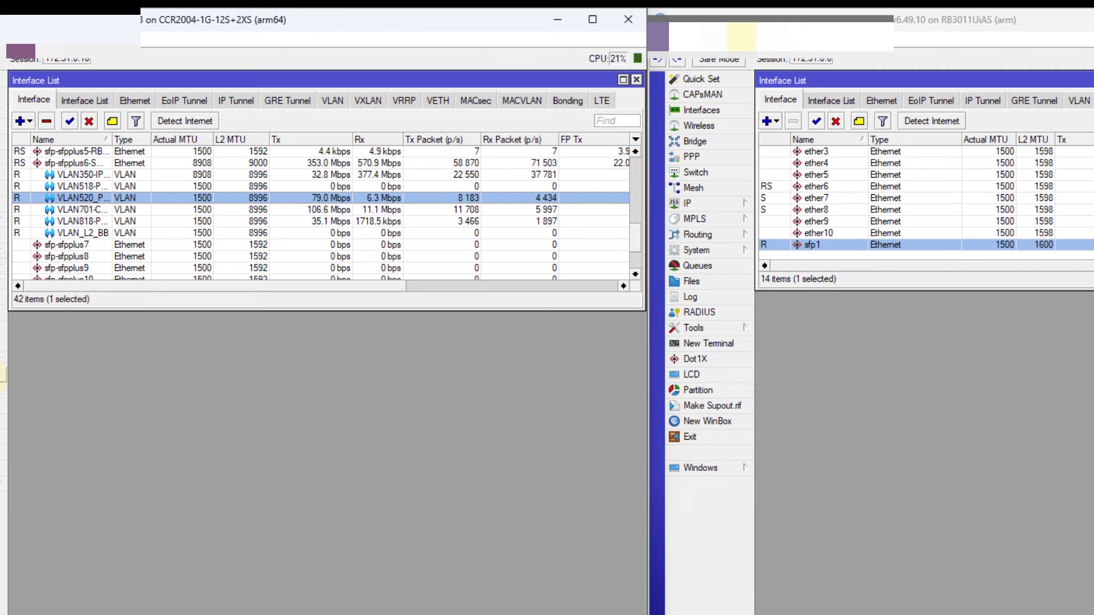
Open a CCR2004 terminal and enter a UDP bandwidth-test command to 172.31.0.6 with the test user and password
left_click(2, 373)
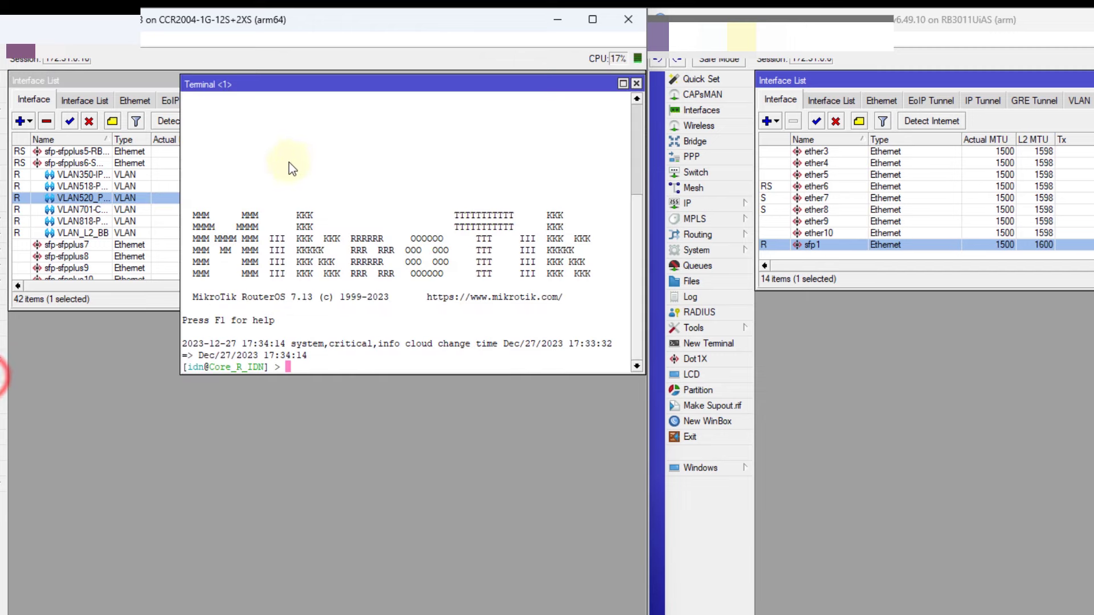
left_click_drag(332, 87, 204, 268)
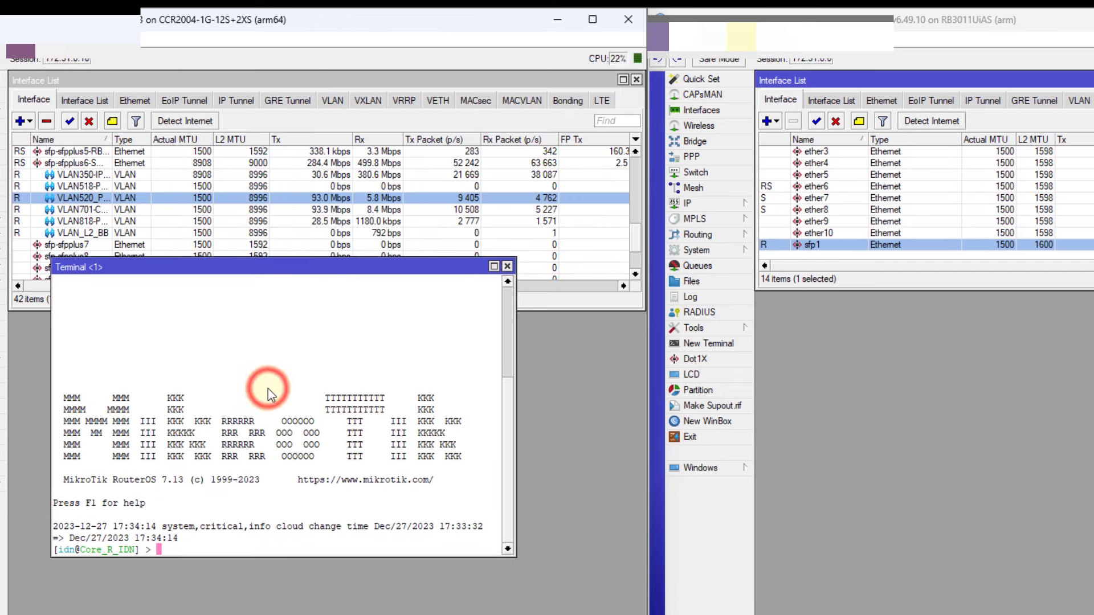
type("/tool/bandwidth-test ")
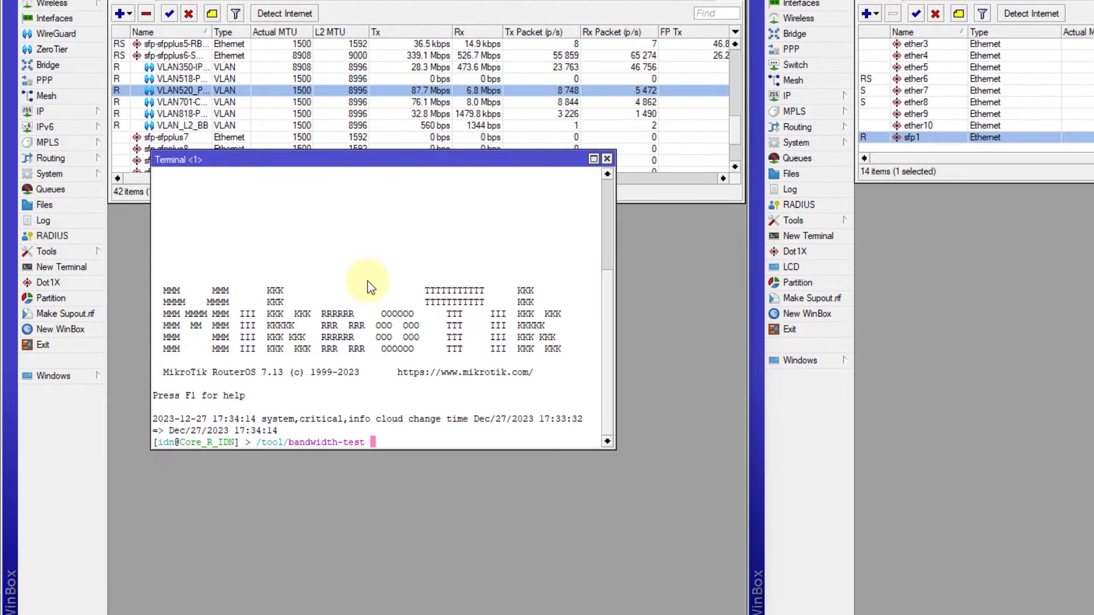
type("address=1")
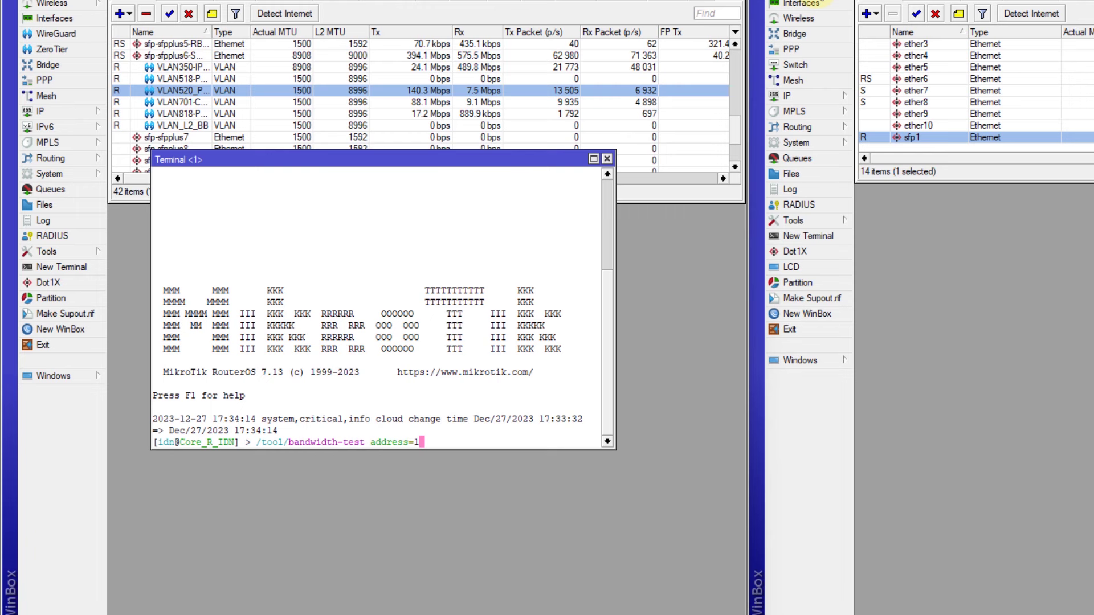
type("72.3")
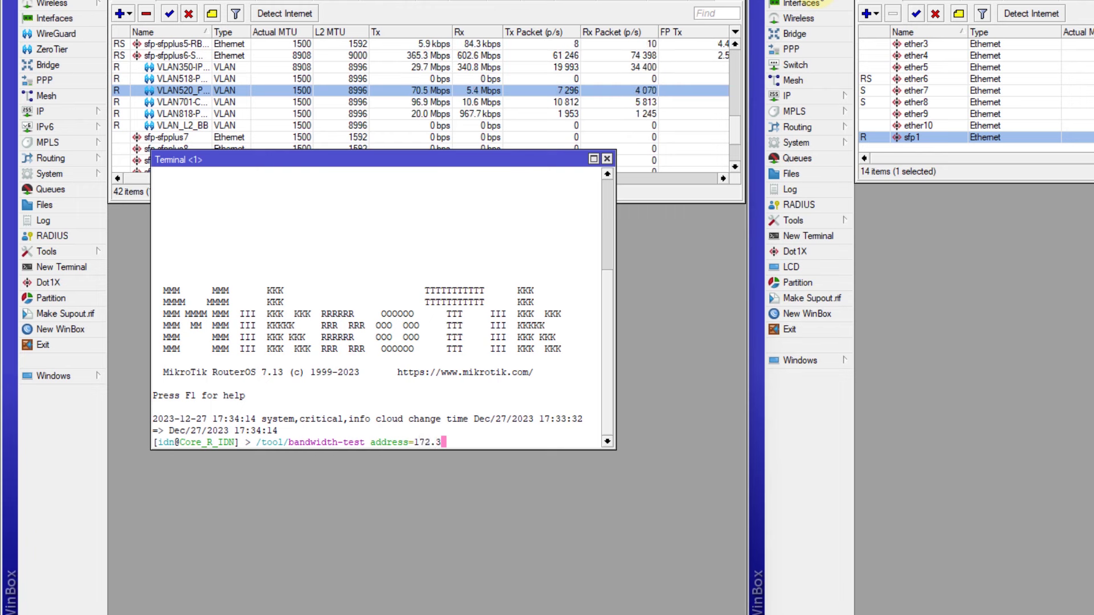
type("1.0.6")
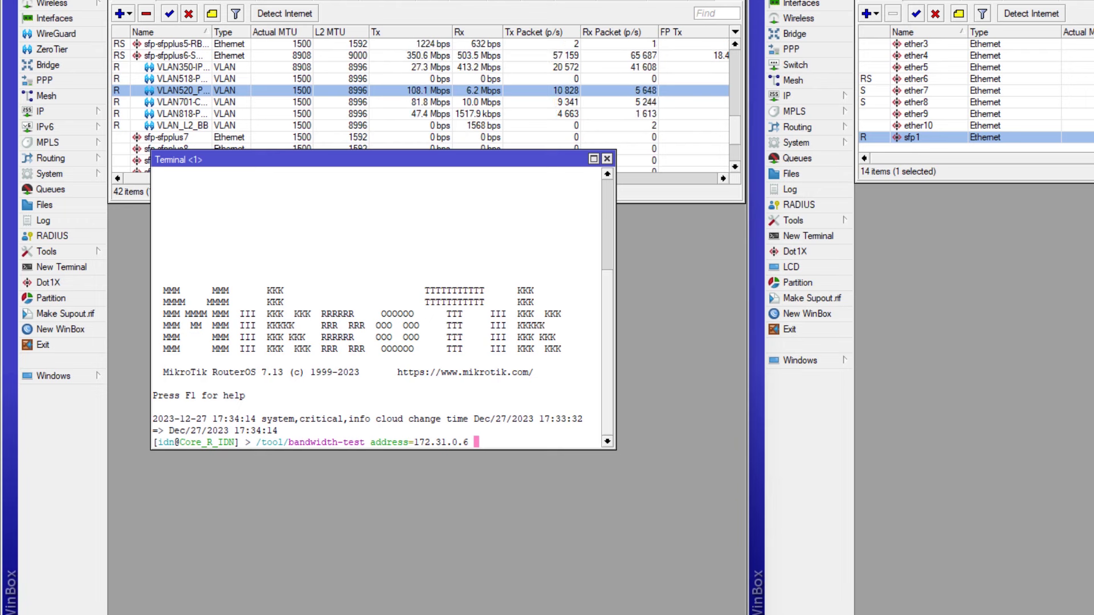
left_click(495, 281)
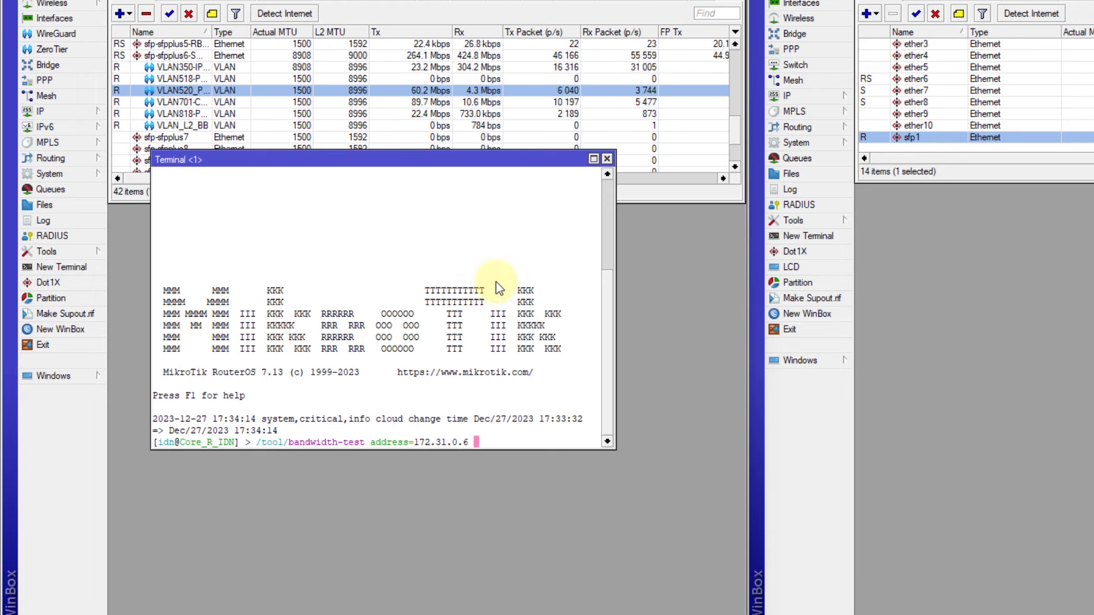
type("protocol=udp")
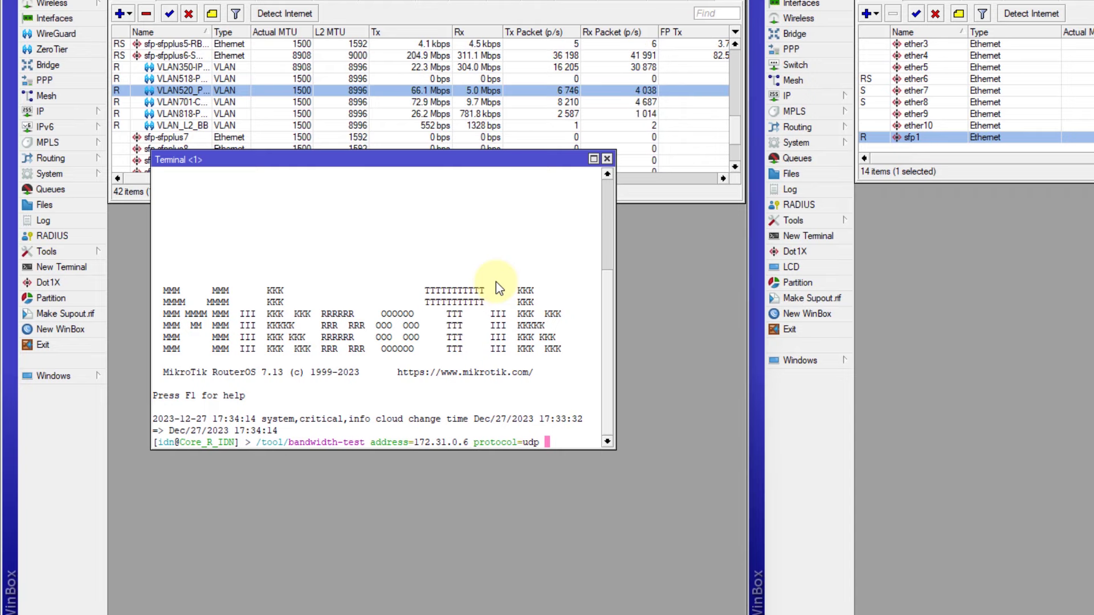
type("password=btest ")
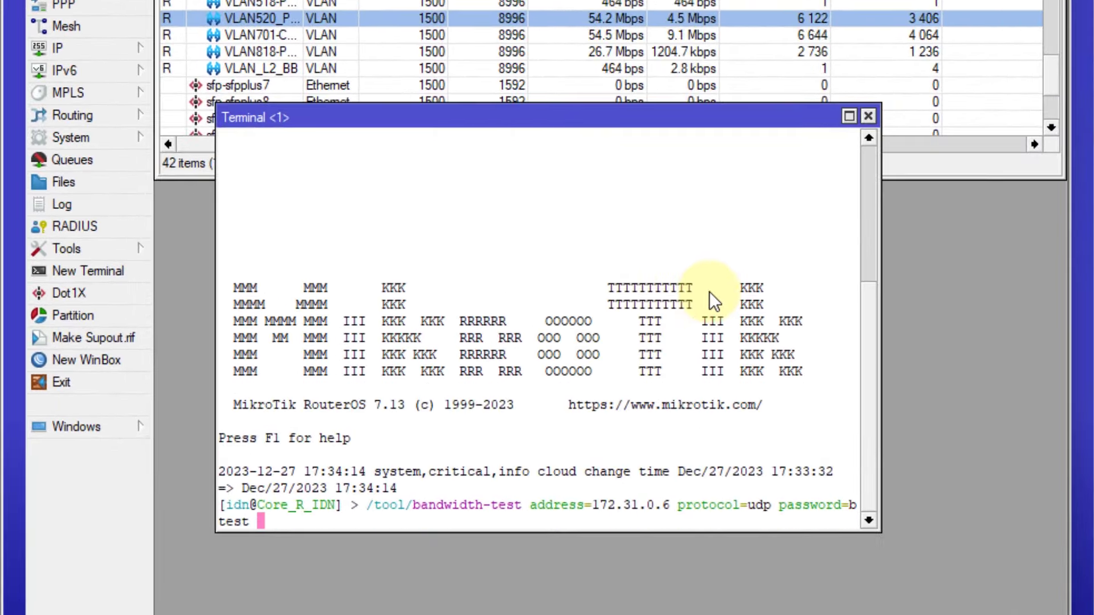
type("user=btest")
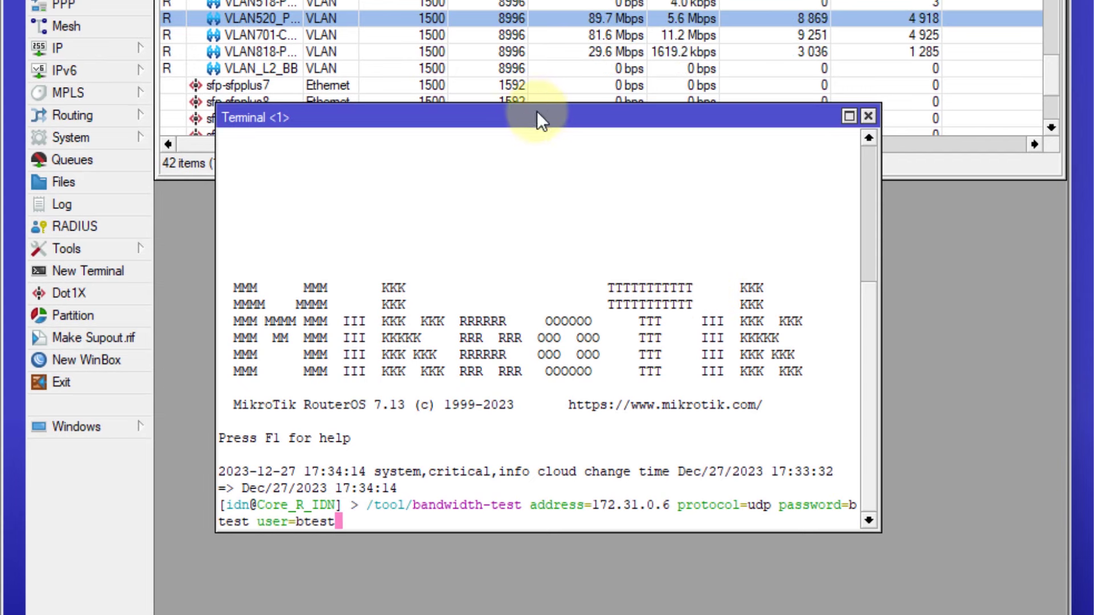
left_click_drag(537, 112, 518, 90)
Run the UDP bandwidth test and watch VLAN520 and sfp1 traffic in both interface lists
key("Return")
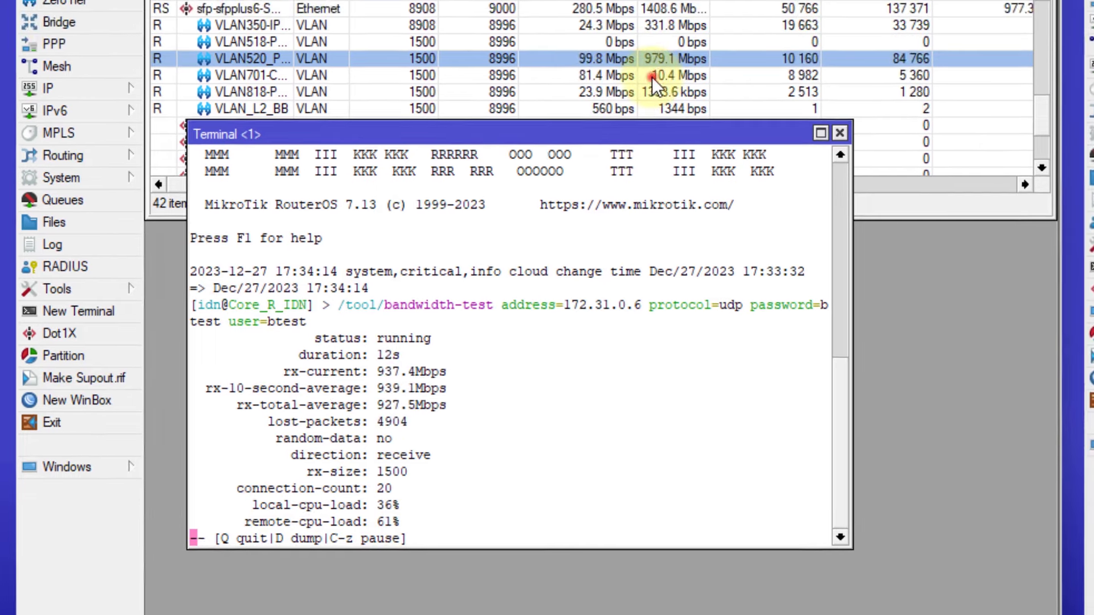
left_click(672, 24)
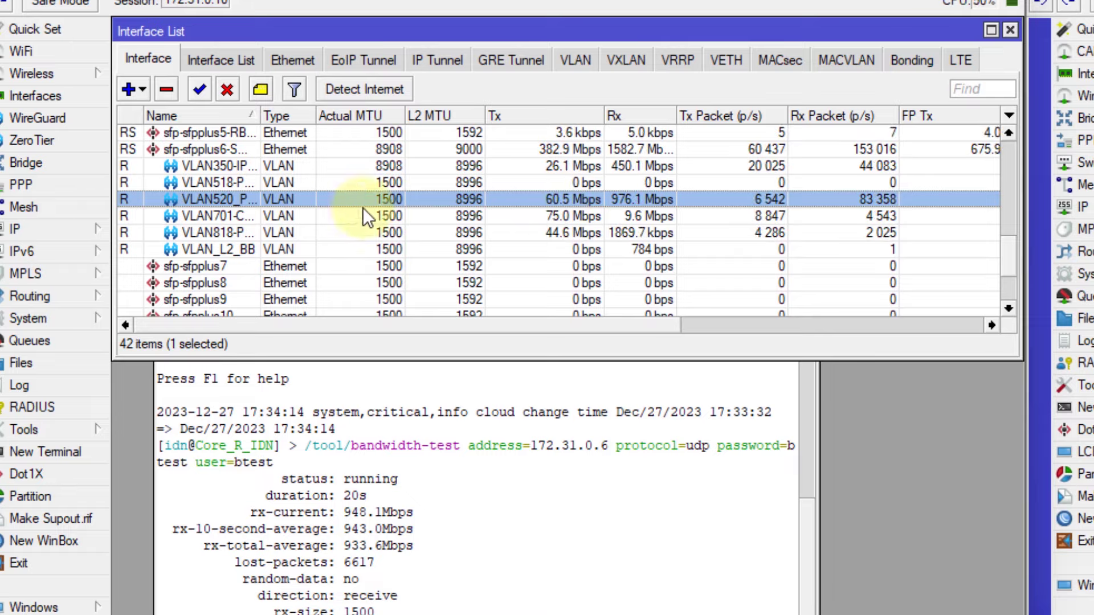
left_click(429, 498)
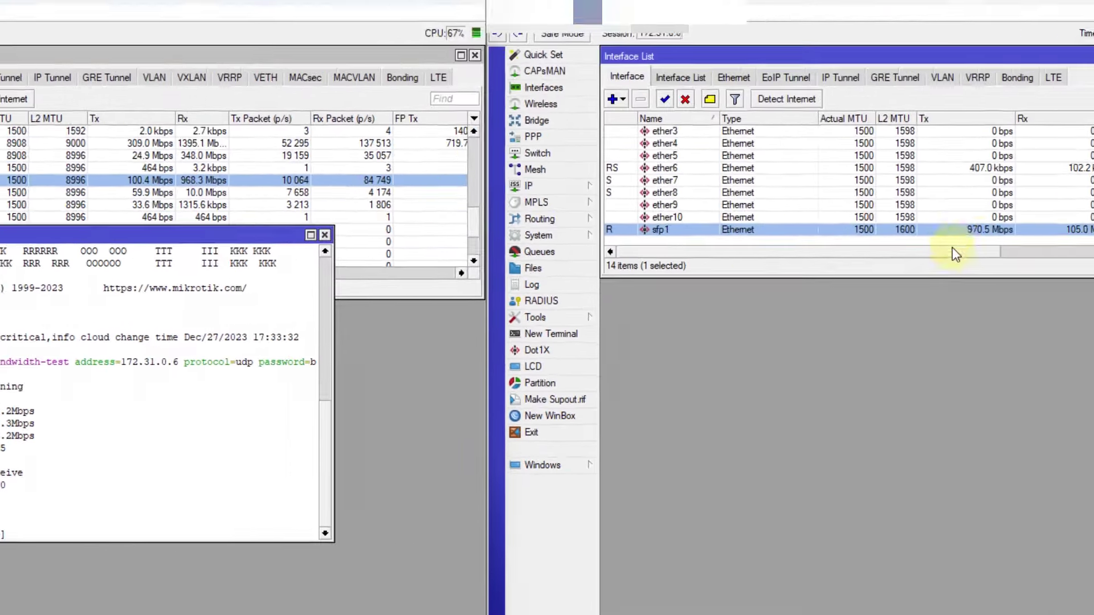
left_click(990, 240)
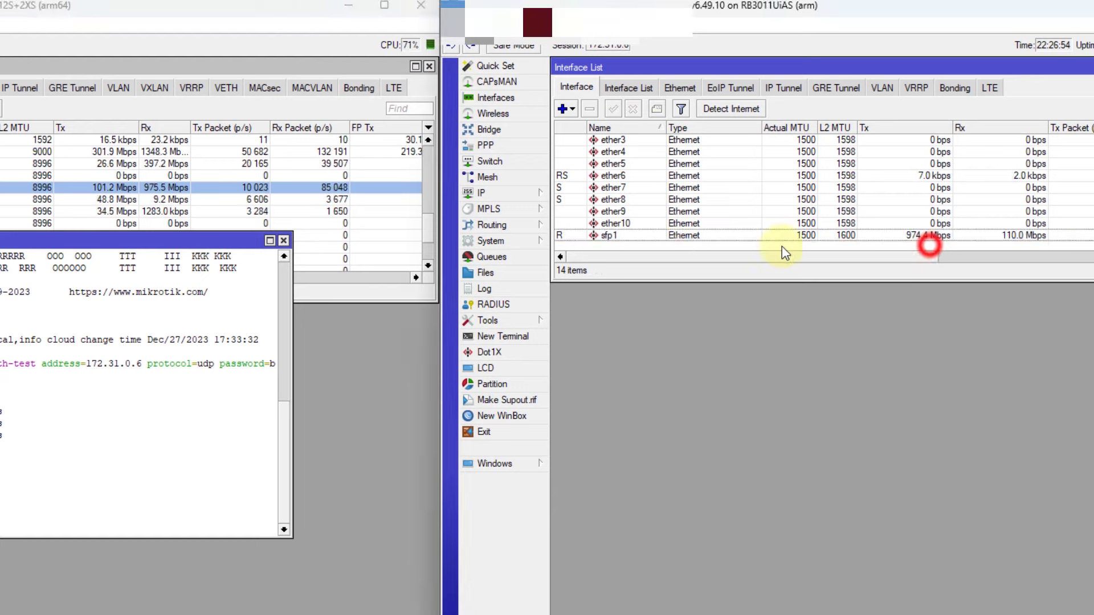
left_click(638, 235)
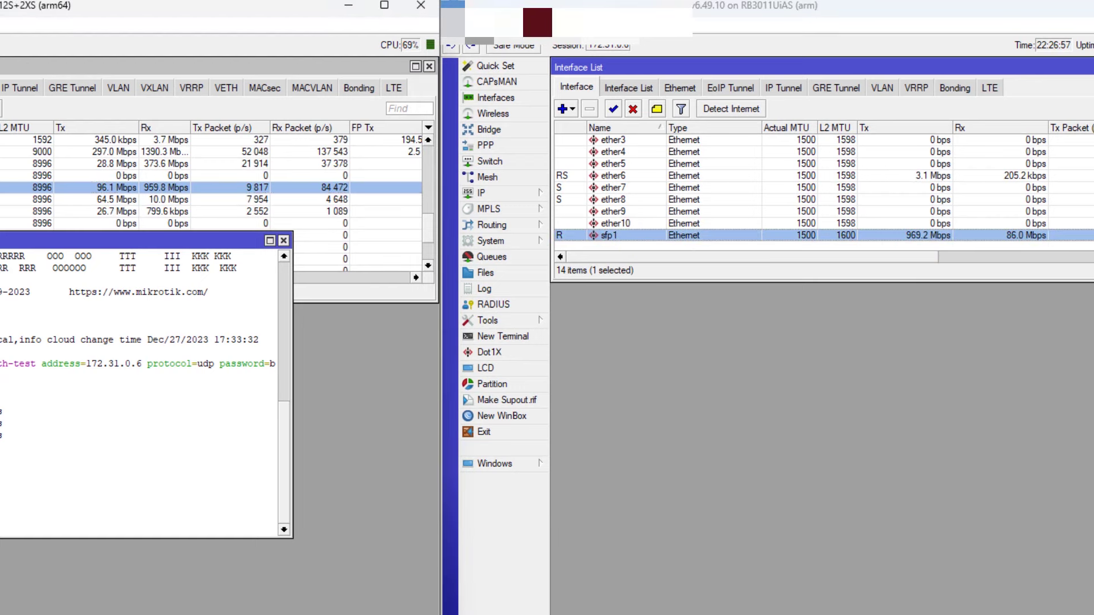
left_click(68, 191)
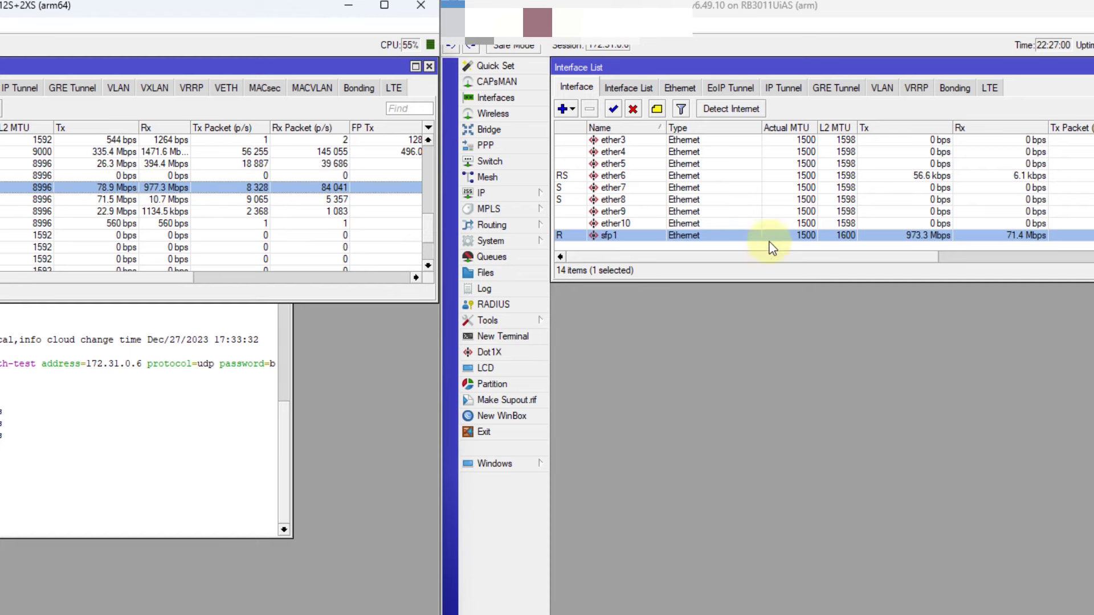
Confirm sfp1 carries roughly 970 Mbps, then stop the test with Ctrl+C
left_click(905, 245)
left_click(947, 239)
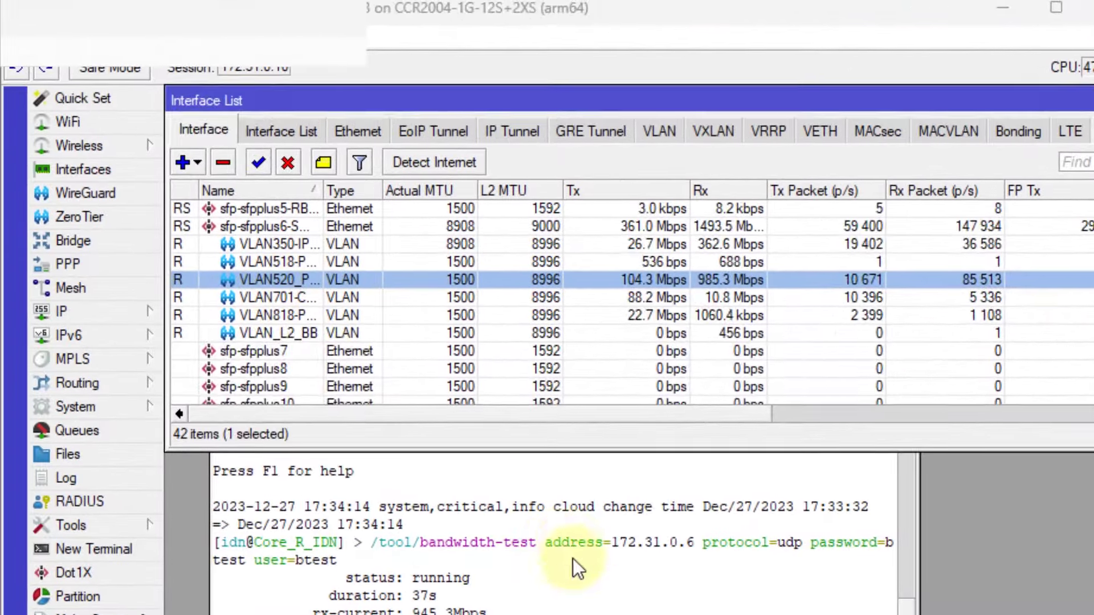
left_click(573, 558)
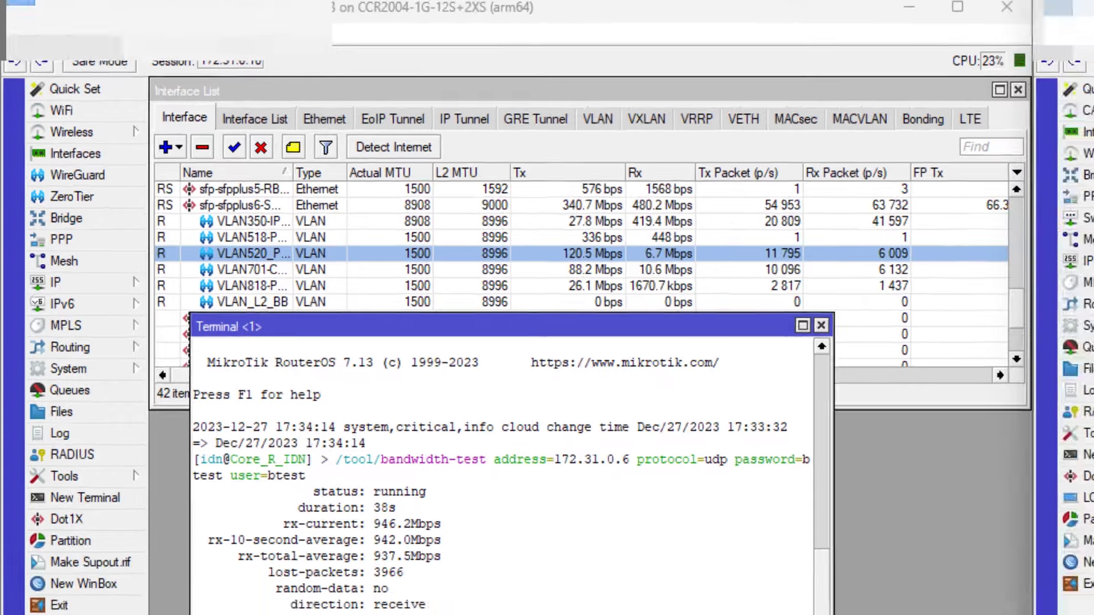
key("ctrl+c")
key("Return")
Close the bandwidth-test terminal and review VLAN520's traffic rates in the CCR2004 list
left_click(703, 366)
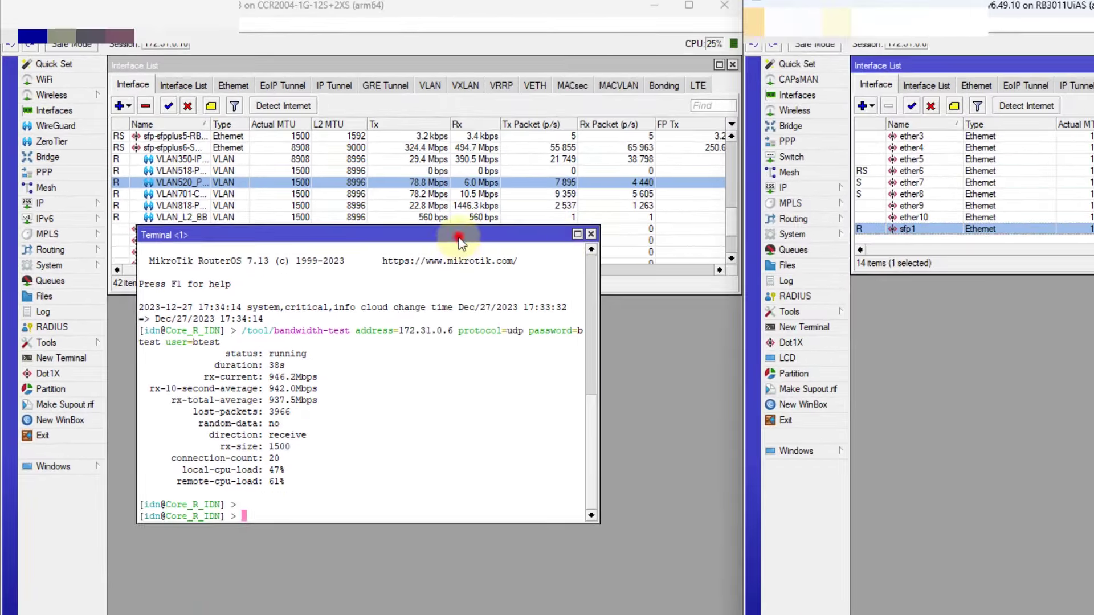
left_click_drag(344, 232, 344, 249)
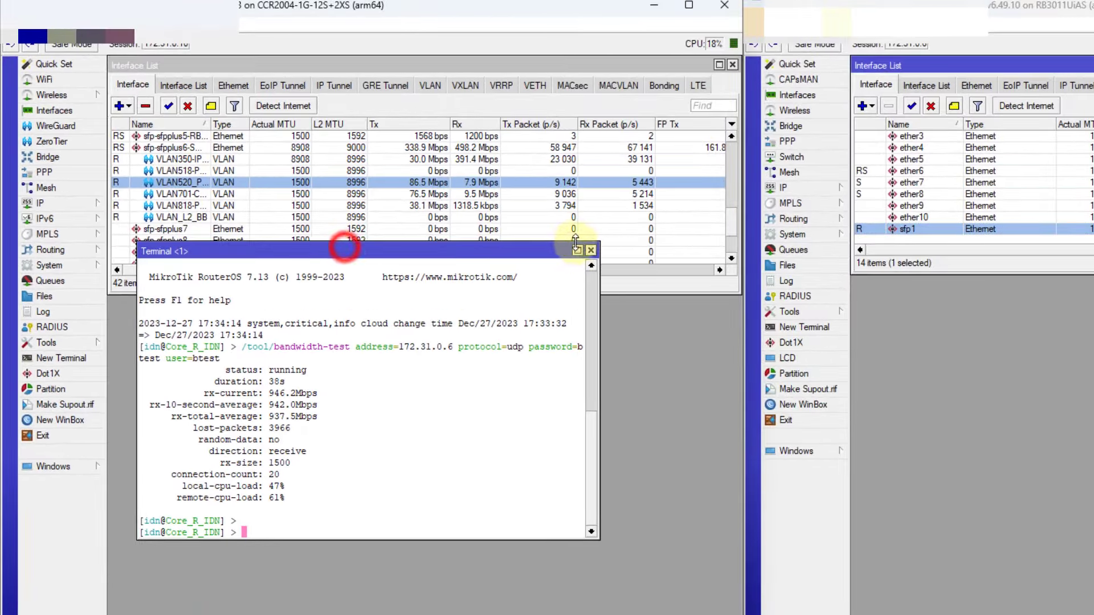
left_click(590, 250)
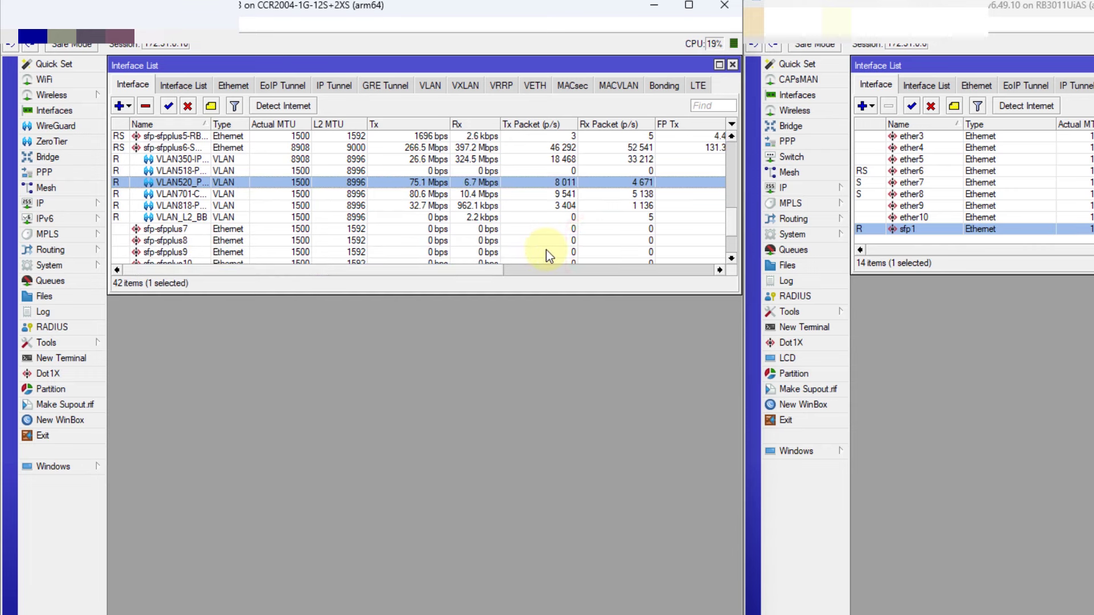
left_click(454, 185)
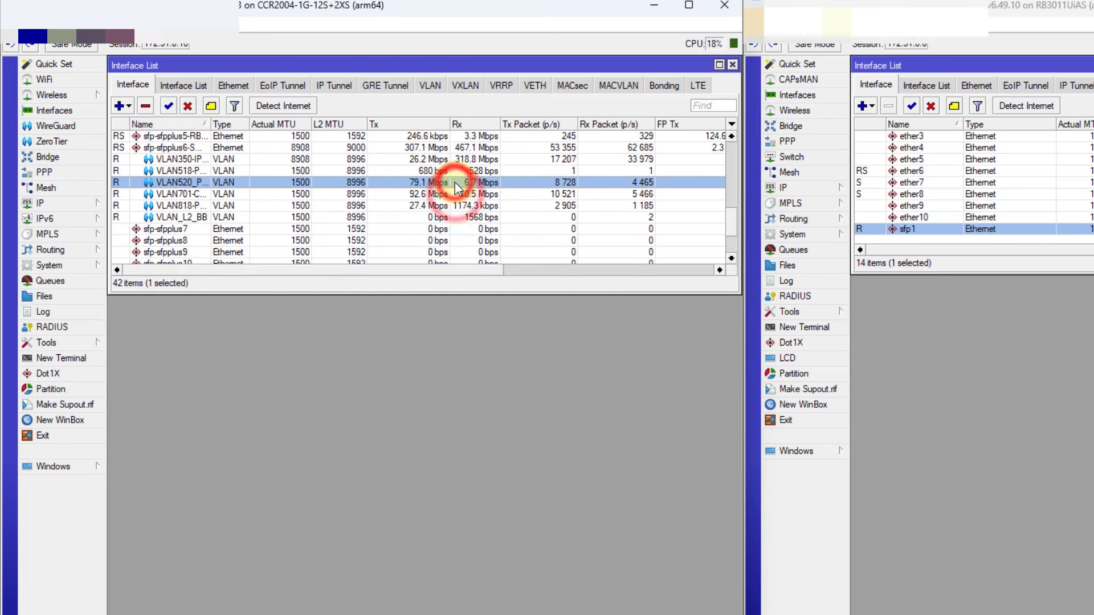
left_click(442, 196)
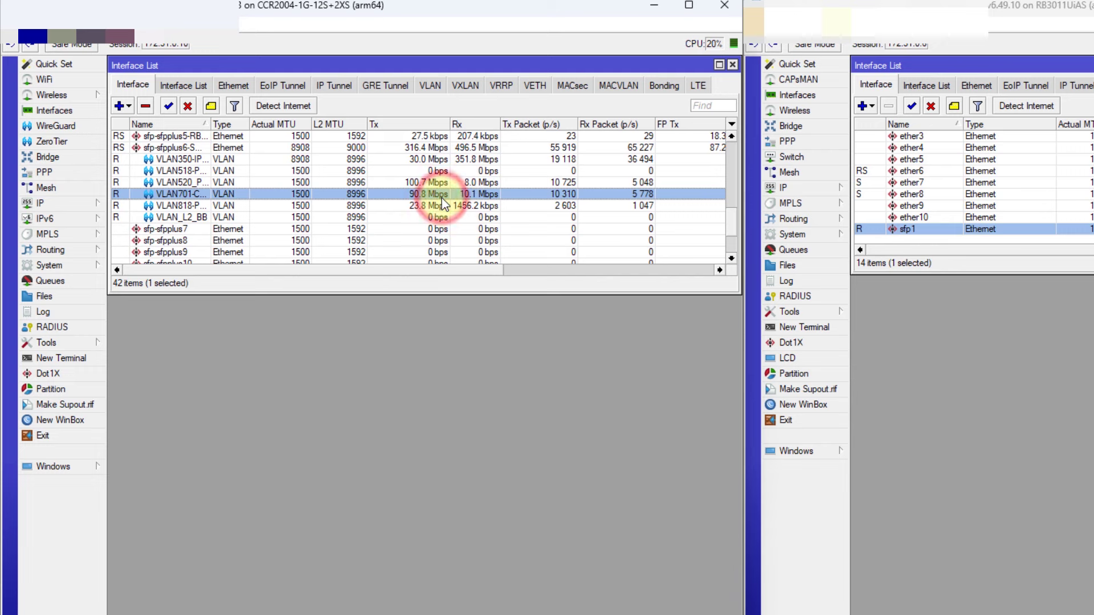
left_click(441, 183)
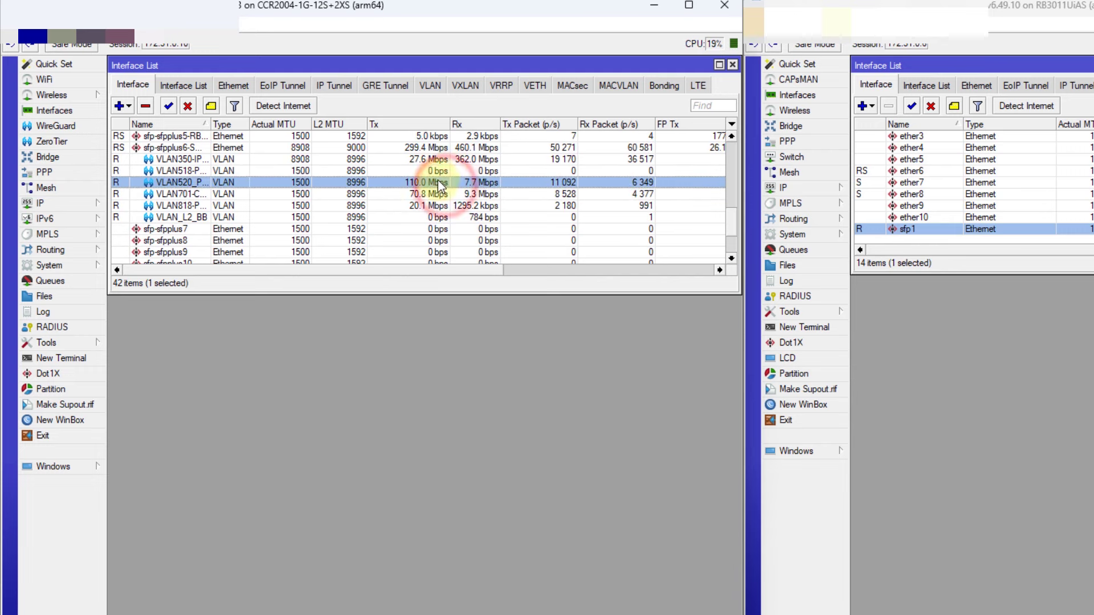
Switch to the RB3011 window and reopen sfp1's interface settings
left_click(996, 226)
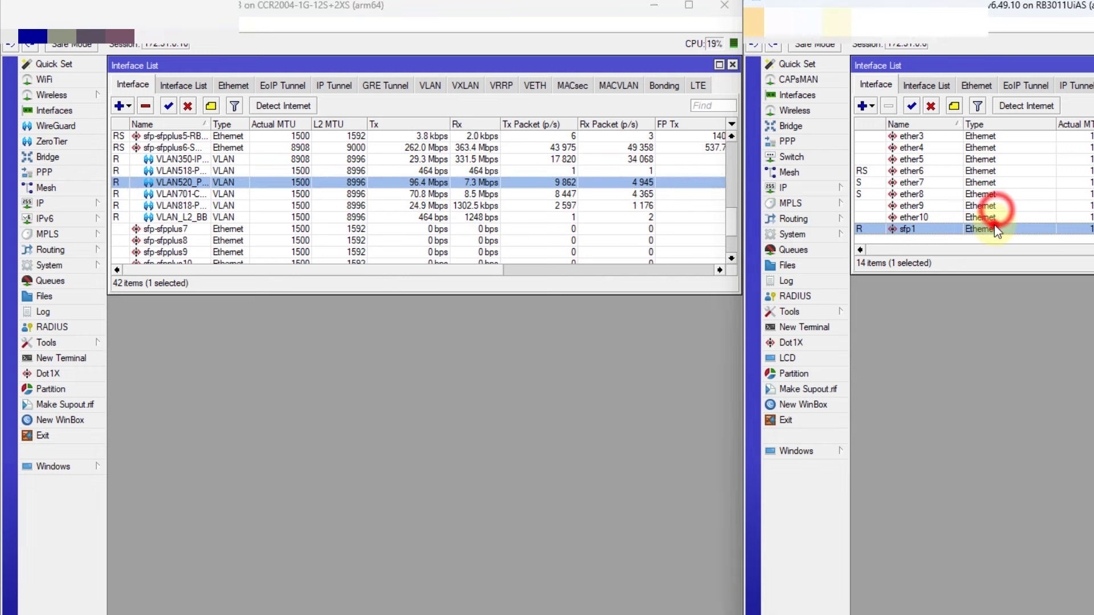
left_click(505, 379)
left_click(1083, 365)
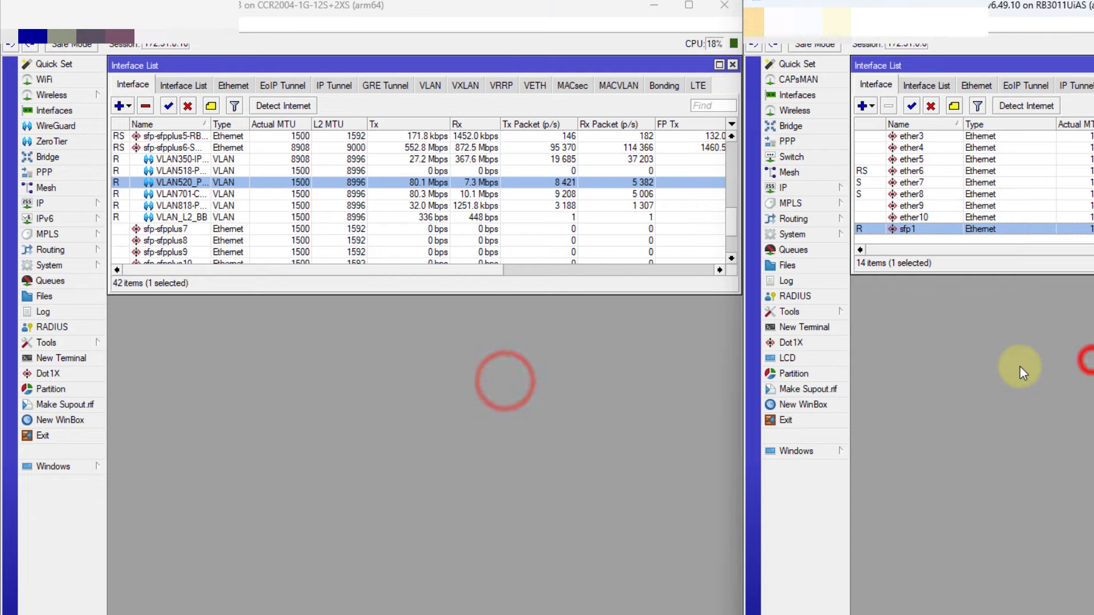
left_click(545, 409)
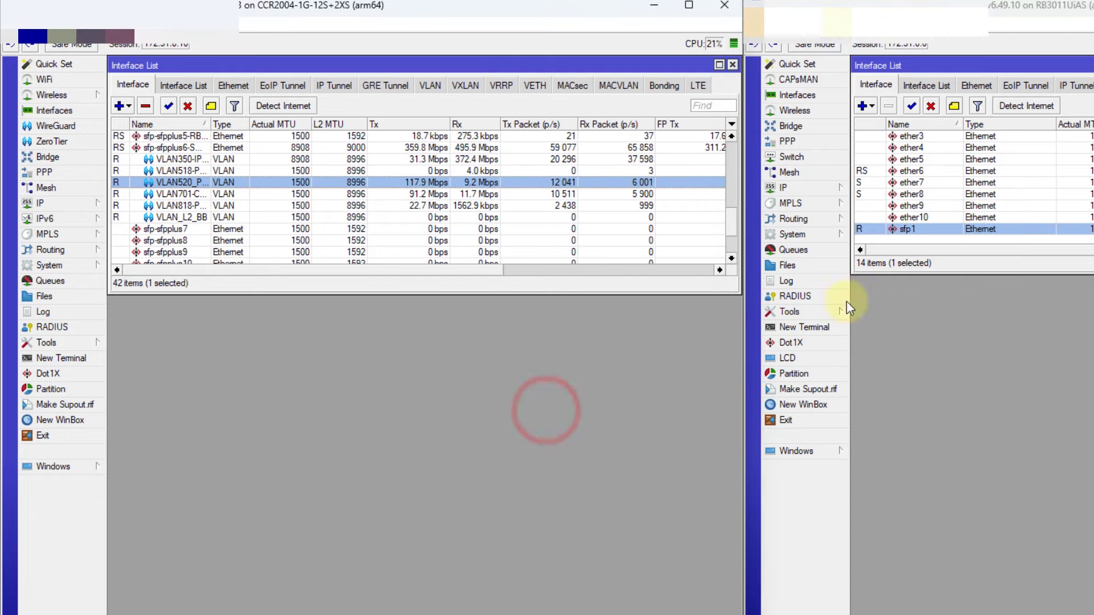
double_click(958, 228)
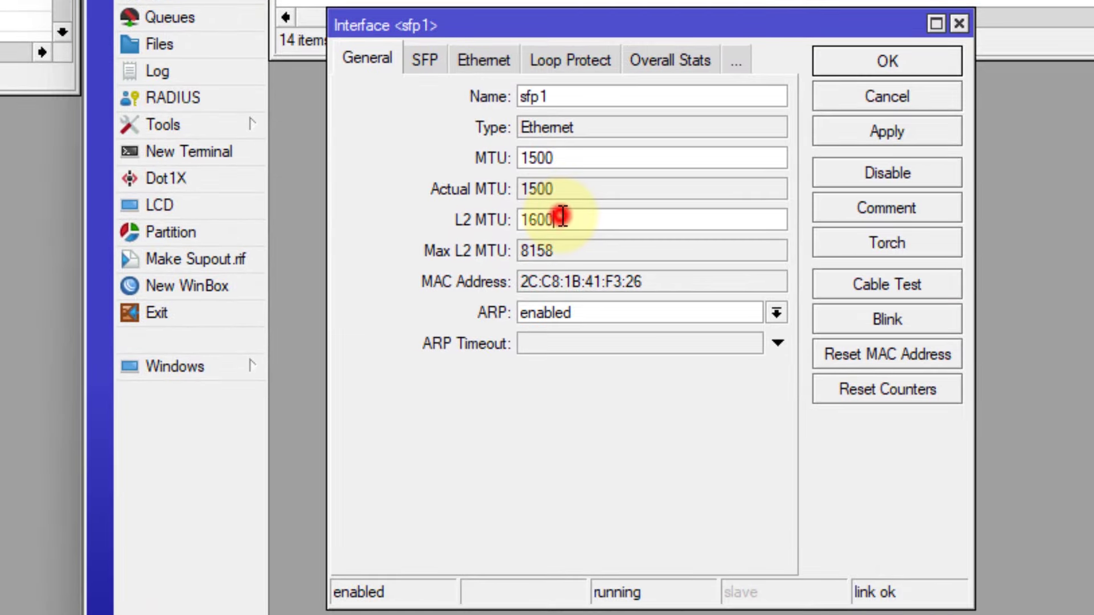
Change sfp1's L2 MTU from 1600 to 8000, leaving its MTU at 1500
double_click(562, 217)
double_click(572, 157)
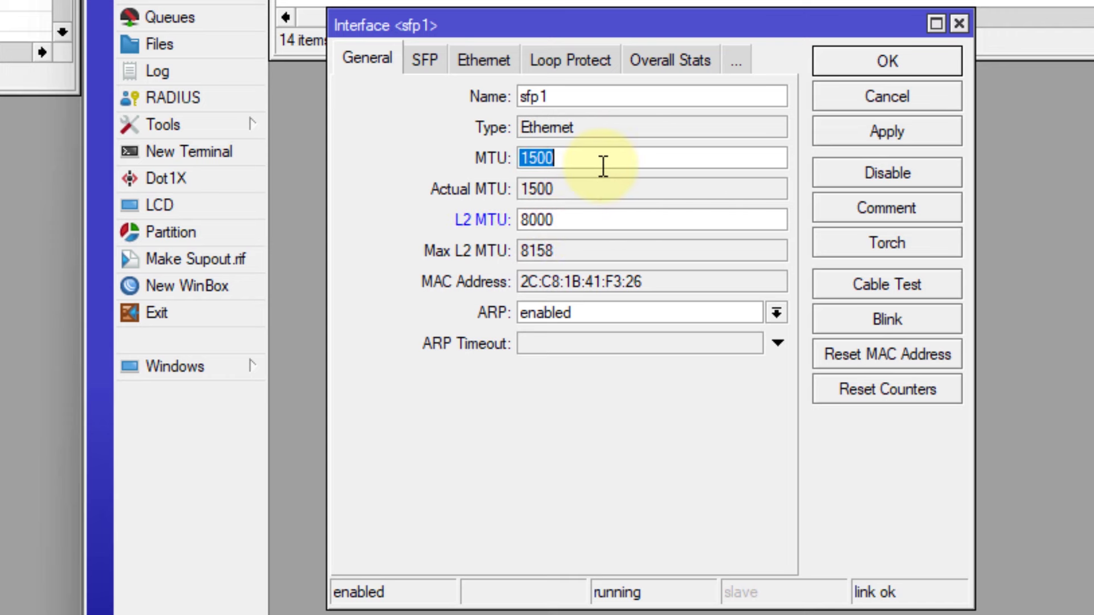
double_click(584, 221)
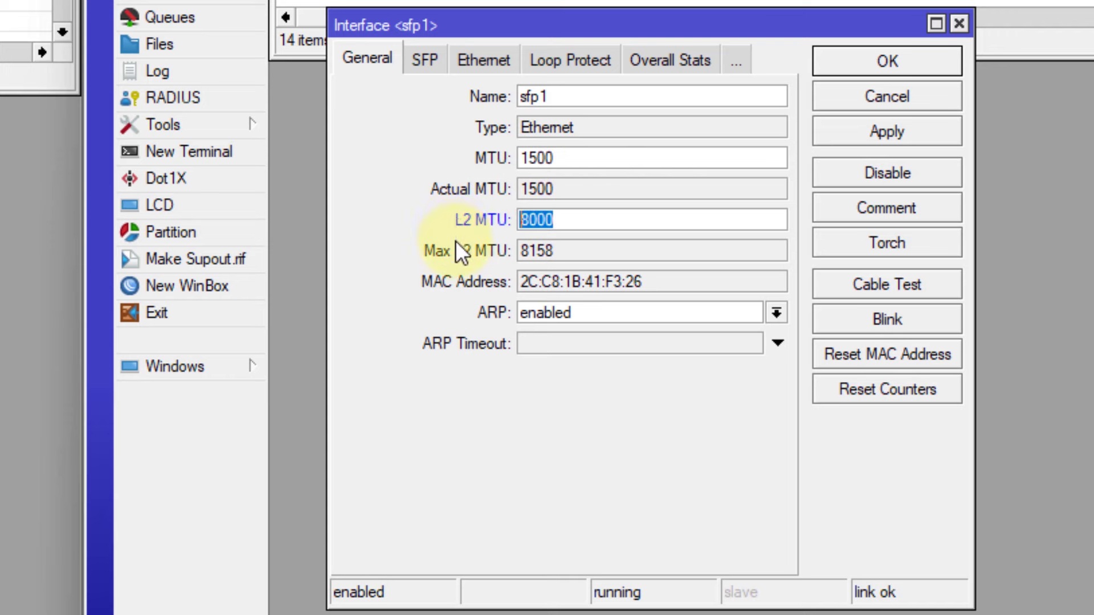
left_click(579, 196)
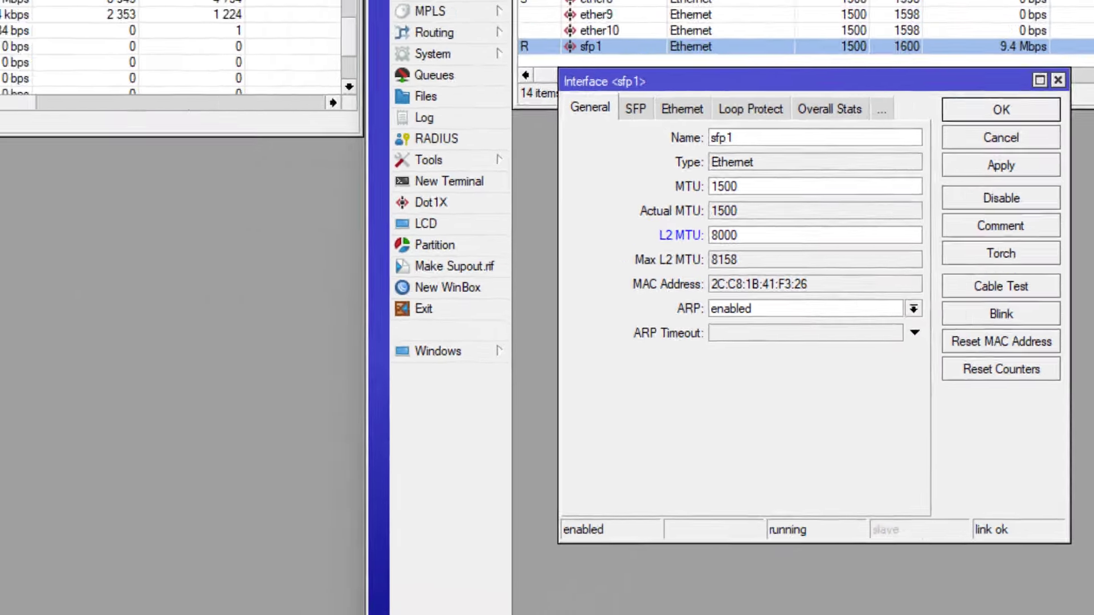
key("super+r")
Launch Calculator and compute 8000 − 92, getting 7,908
left_click(749, 234)
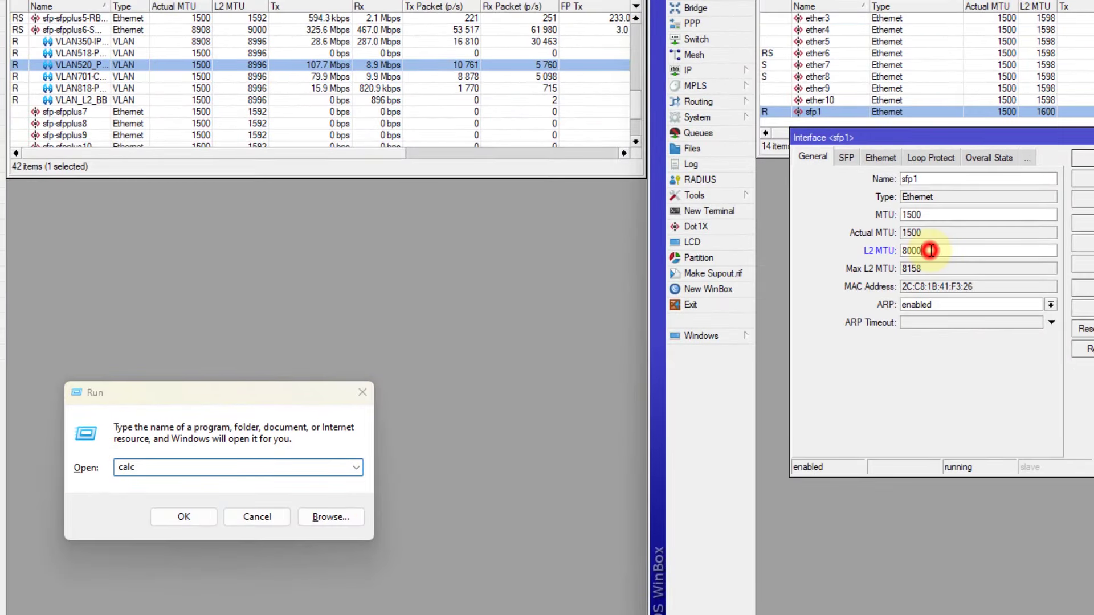
left_click(184, 515)
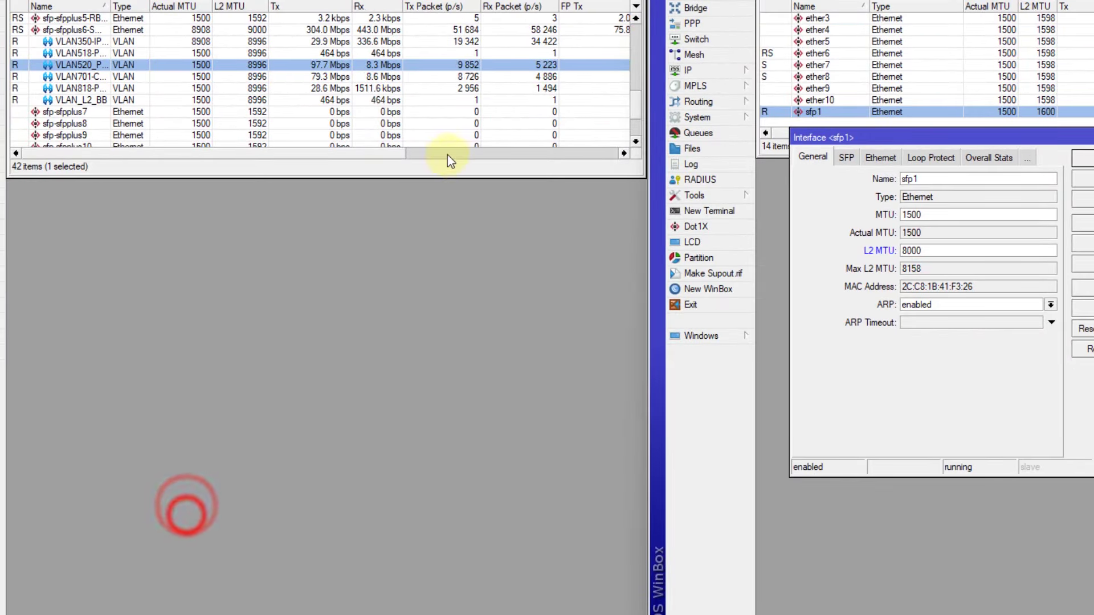
left_click_drag(198, 17, 261, 98)
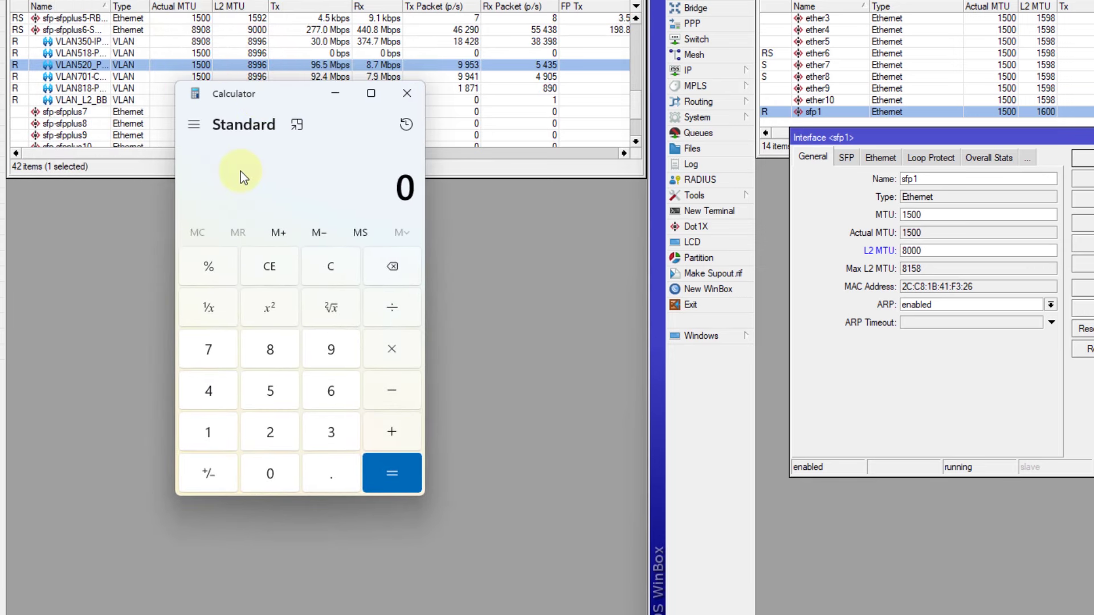
type("8000 - 92")
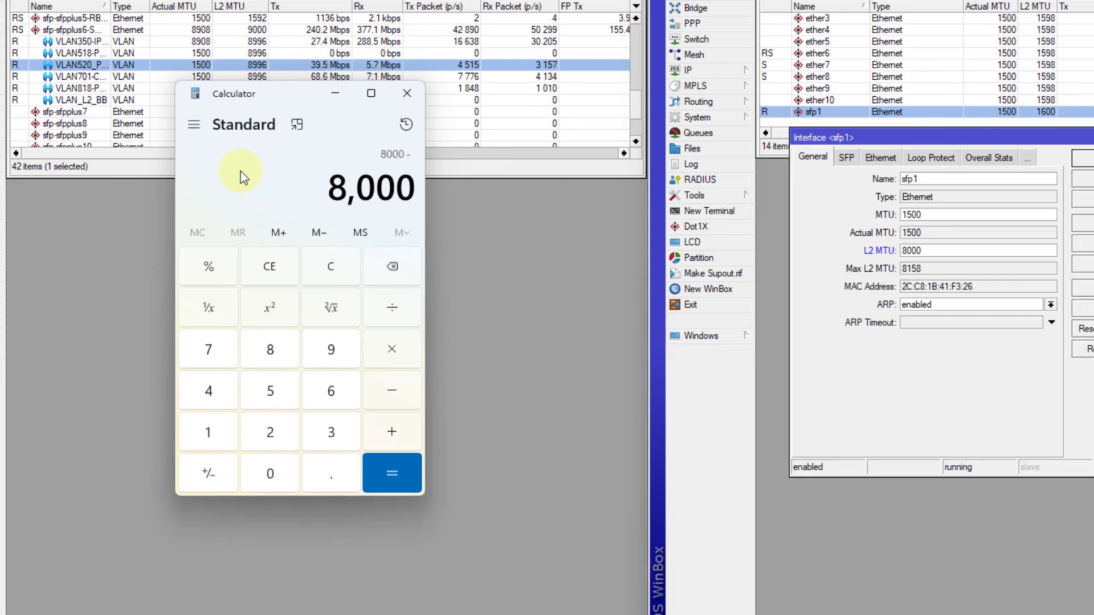
key("Return")
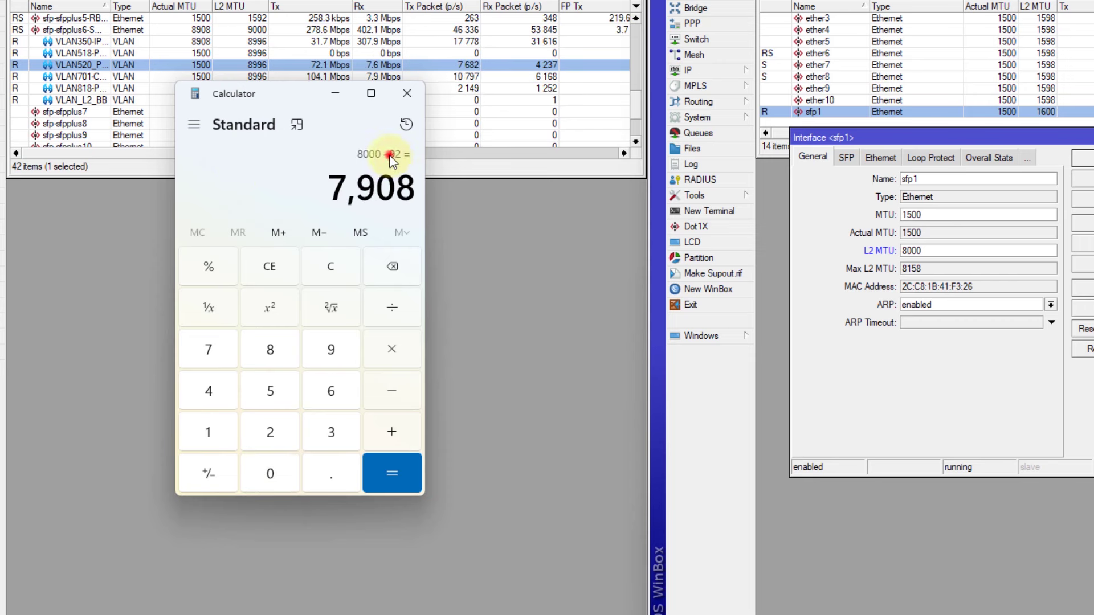
left_click(390, 155)
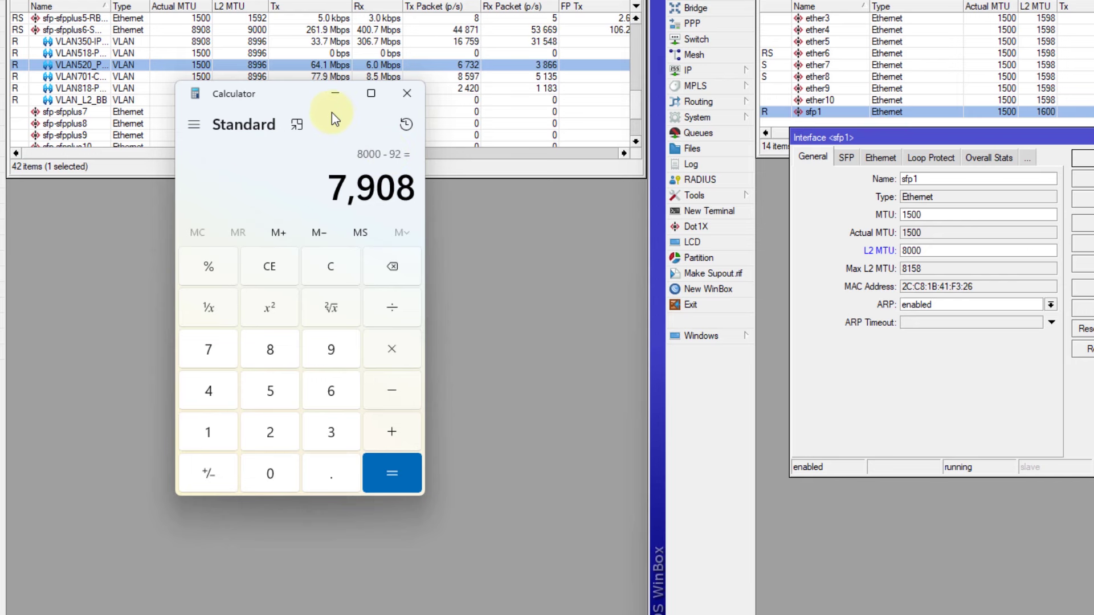
left_click_drag(293, 94, 279, 134)
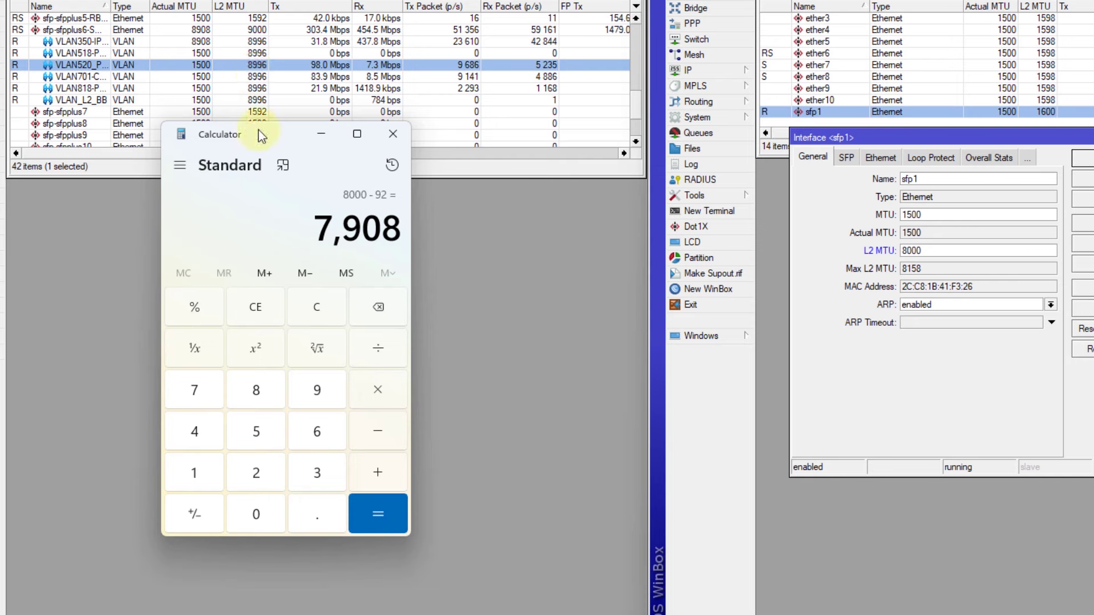
Compare the calculator's 8000 − 92 result with sfp1's L2 MTU of 8000
left_click_drag(258, 130, 272, 145)
left_click(389, 216)
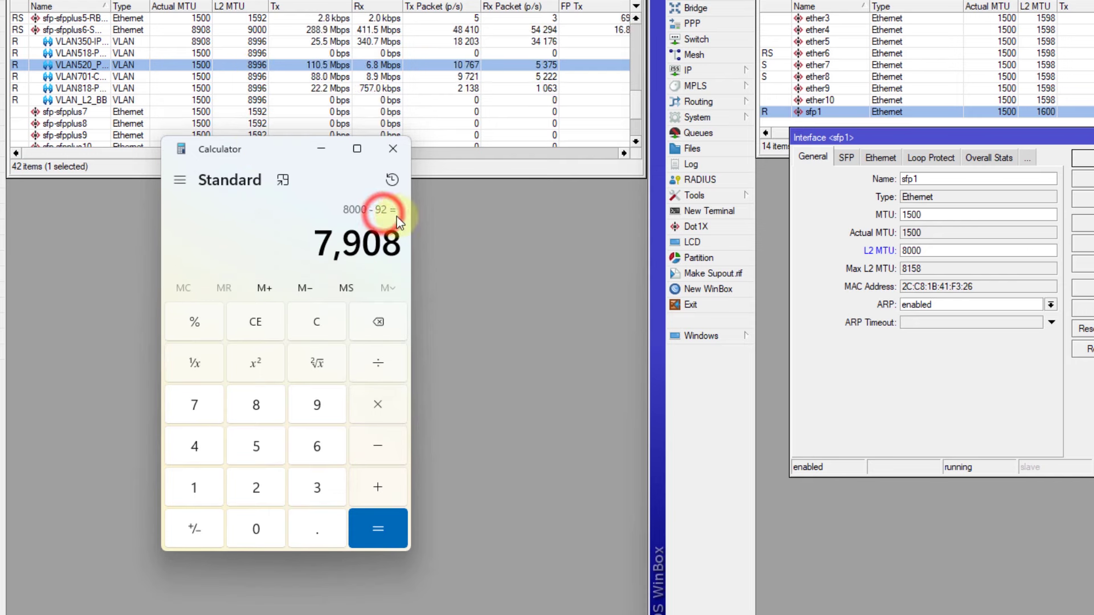
left_click(934, 251)
double_click(933, 250)
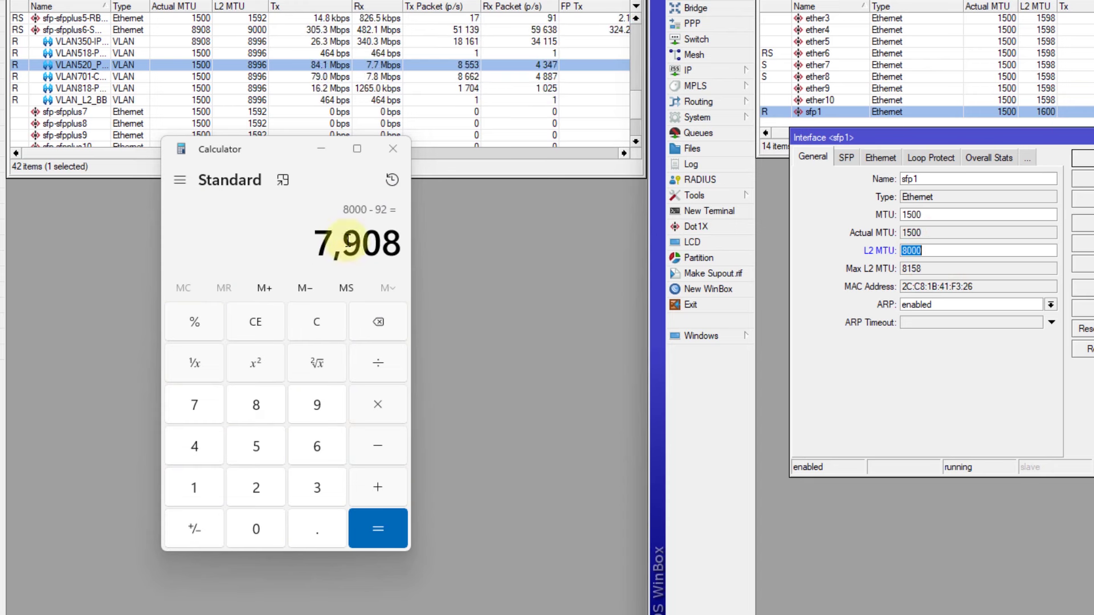
left_click(407, 212)
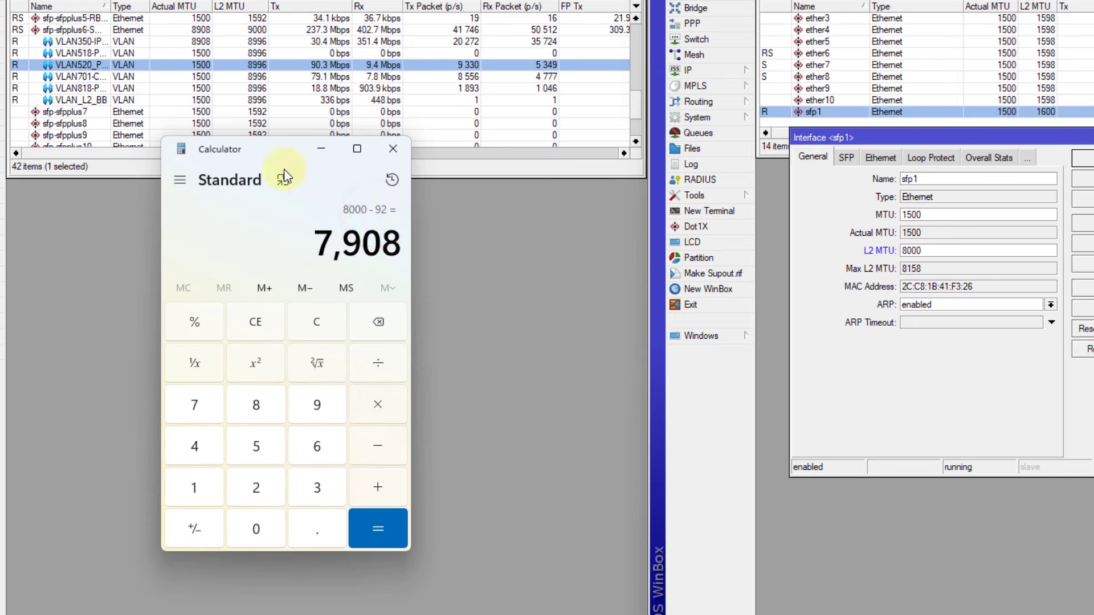
left_click_drag(262, 145, 260, 161)
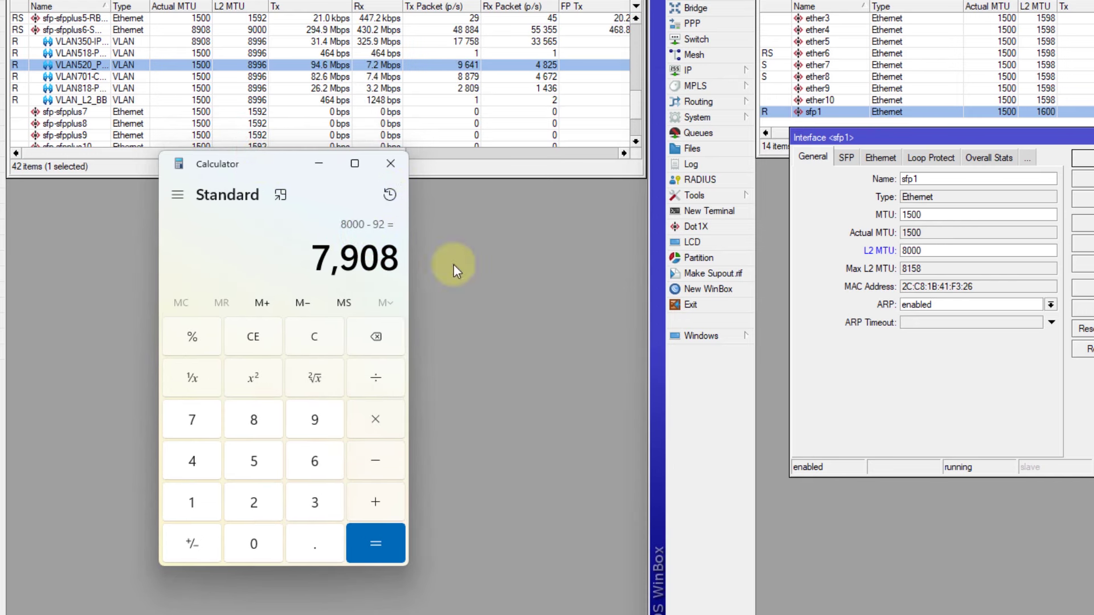
Replace sfp1's MTU of 1500 with 7908, apply it, and close the calculator
left_click(912, 246)
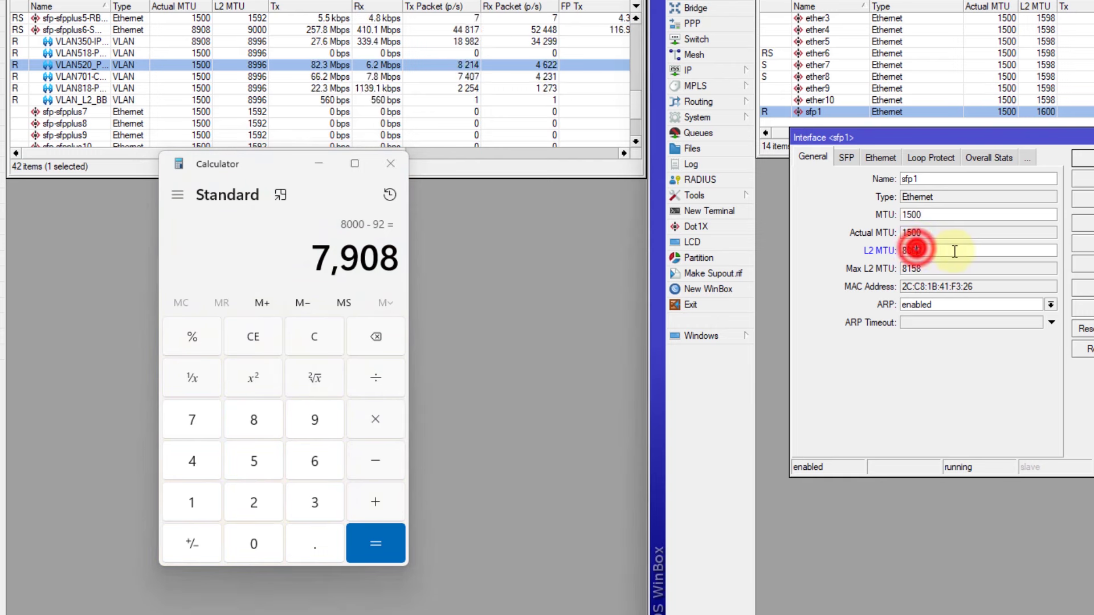
double_click(919, 214)
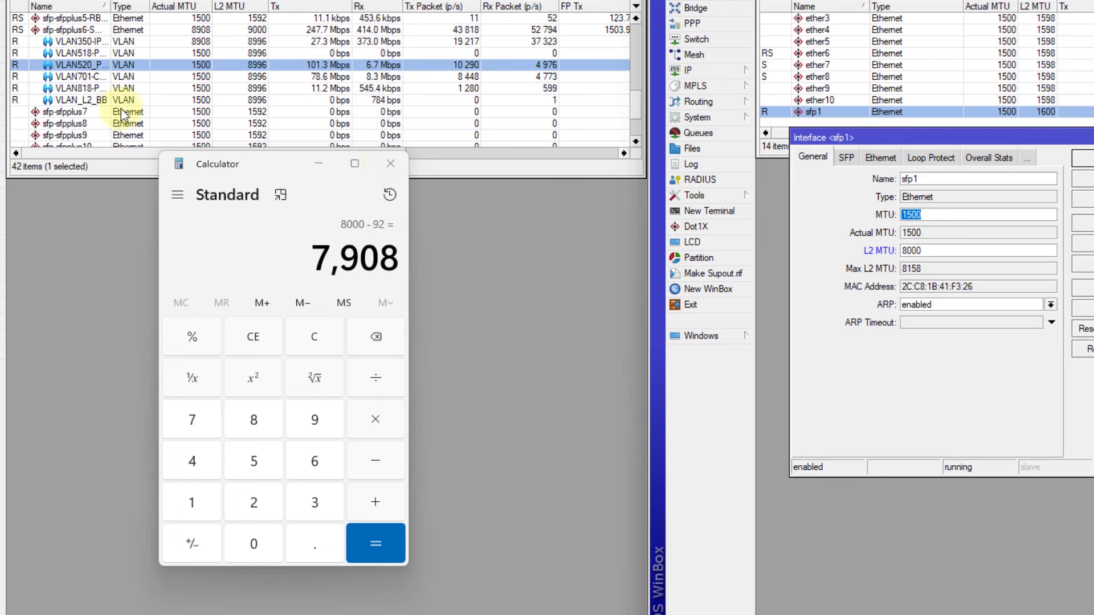
left_click(342, 259)
left_click(379, 225)
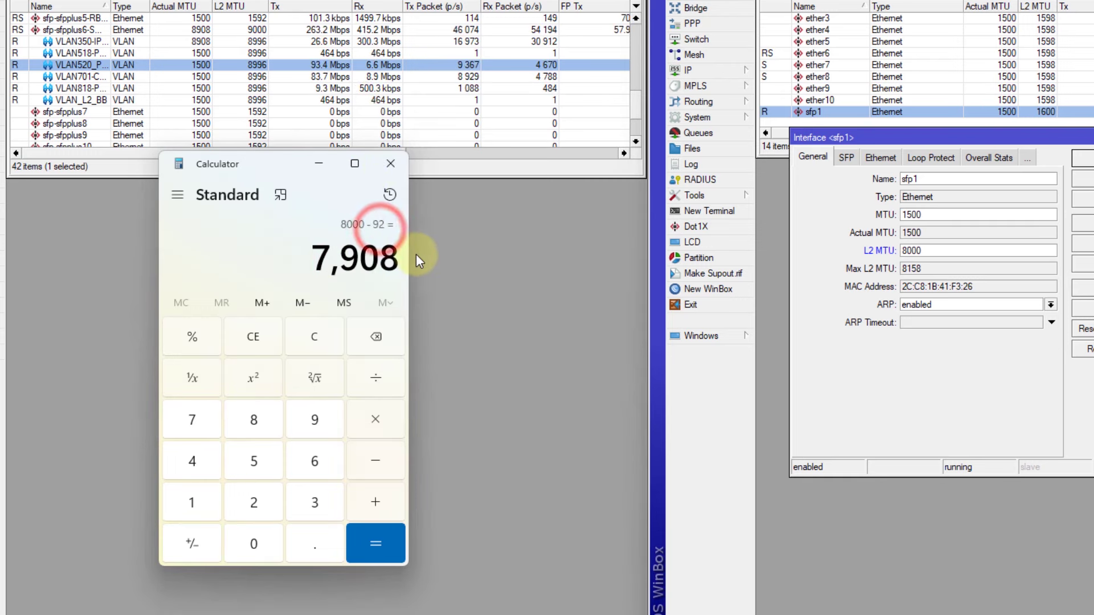
left_click(948, 212)
type("7")
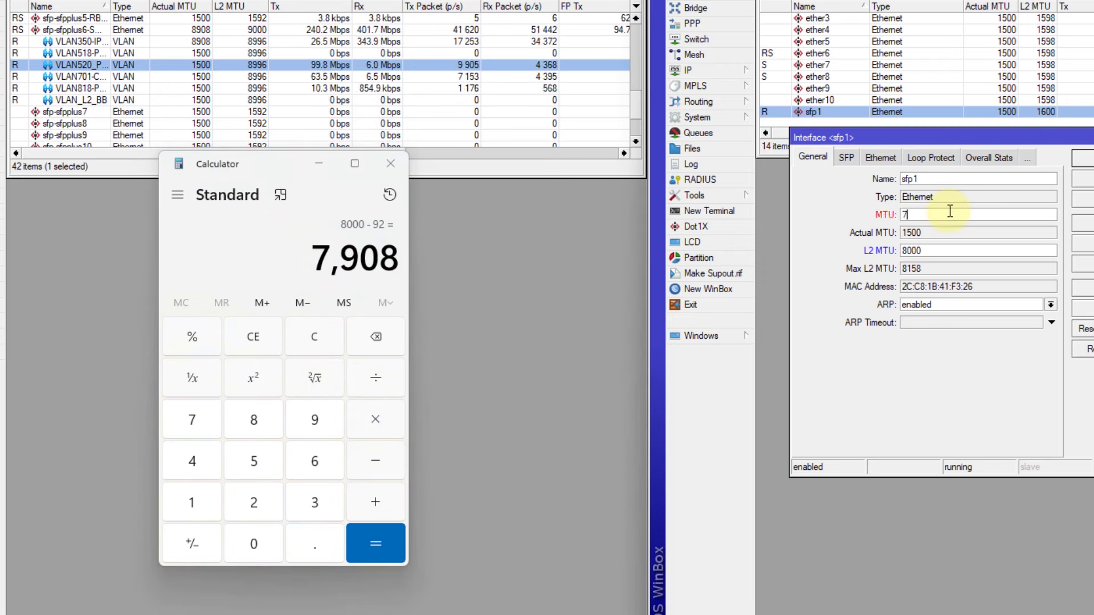
type("908")
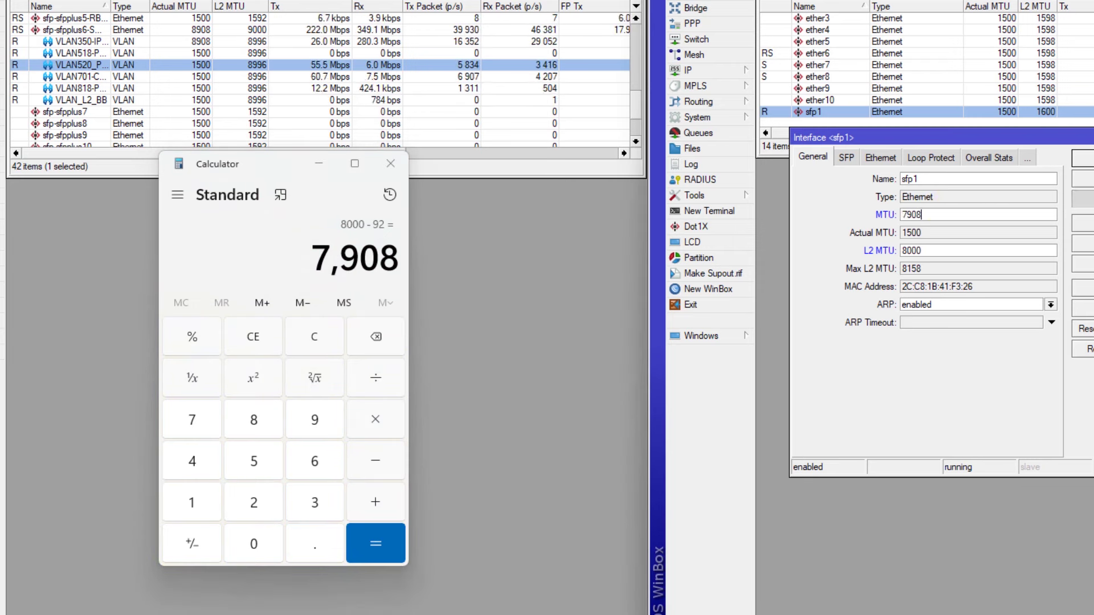
left_click(1085, 199)
left_click(393, 164)
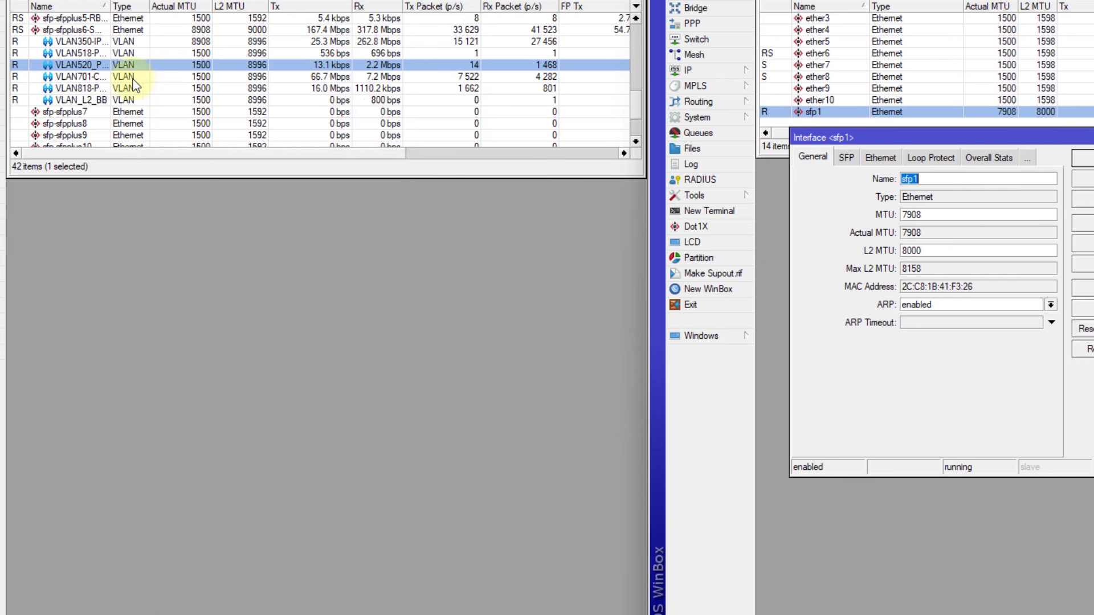
Open VLAN520_POP-SIMPANG4's settings and check sfp-sfpplus6's L2 MTU of 9000
double_click(306, 65)
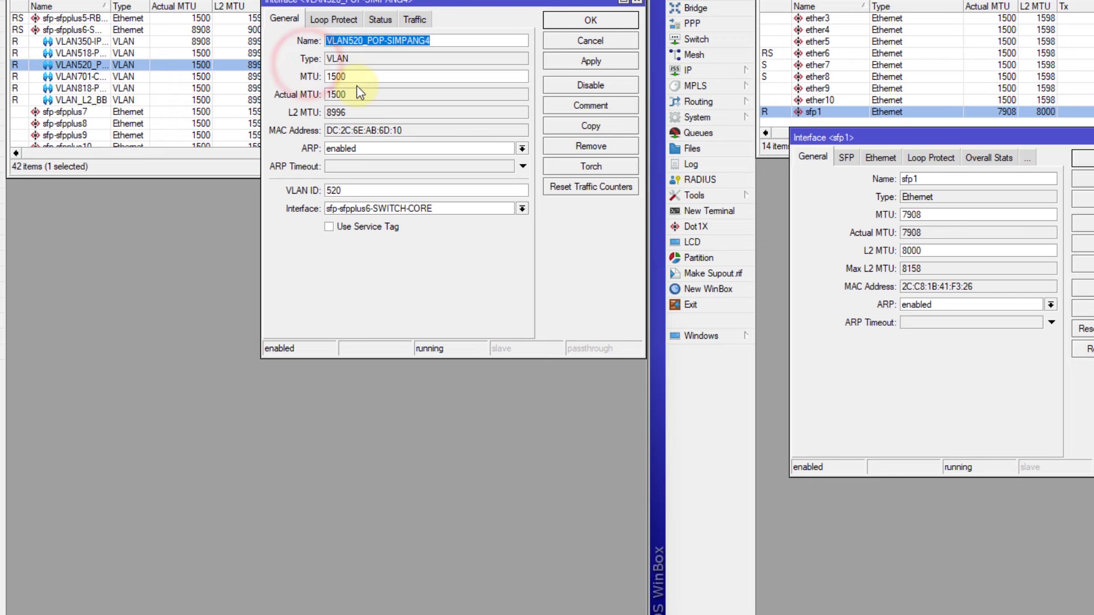
left_click_drag(336, 113, 328, 112)
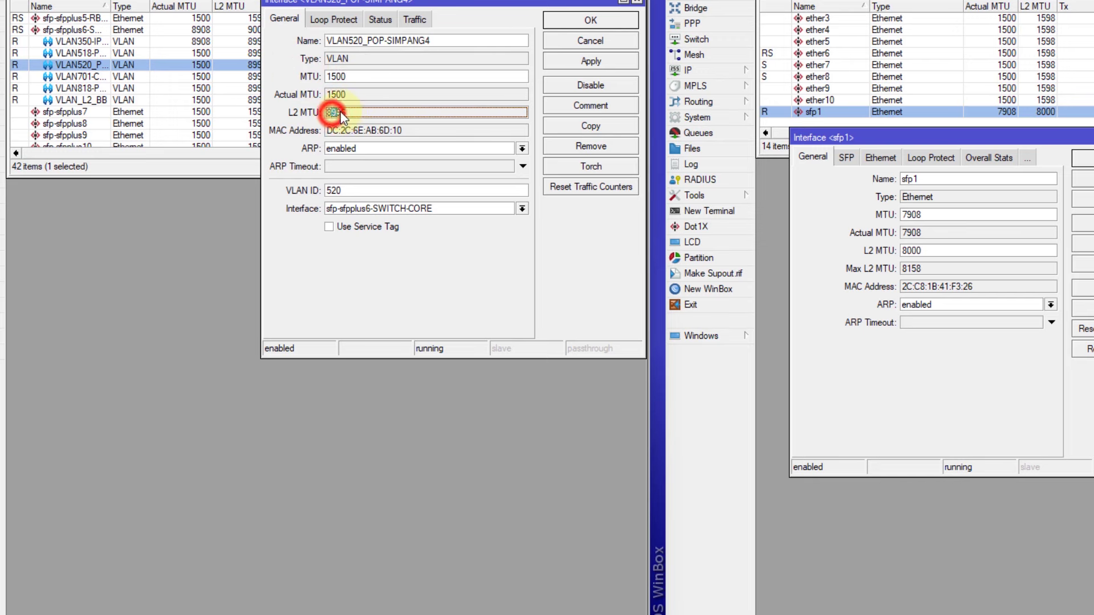
left_click_drag(399, 8, 328, 167)
left_click(82, 29)
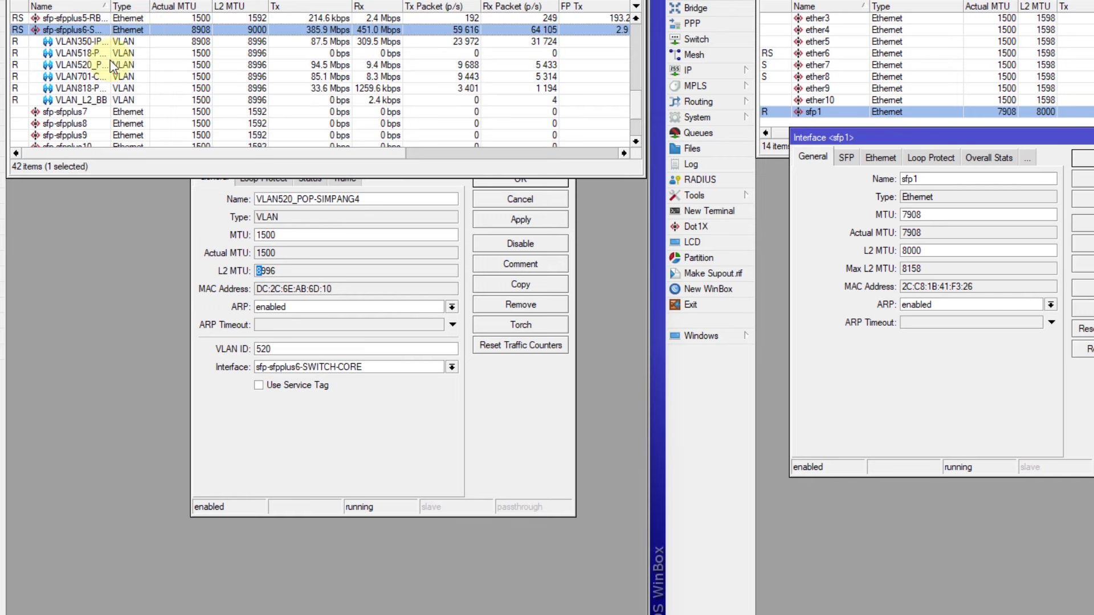
double_click(90, 28)
double_click(275, 234)
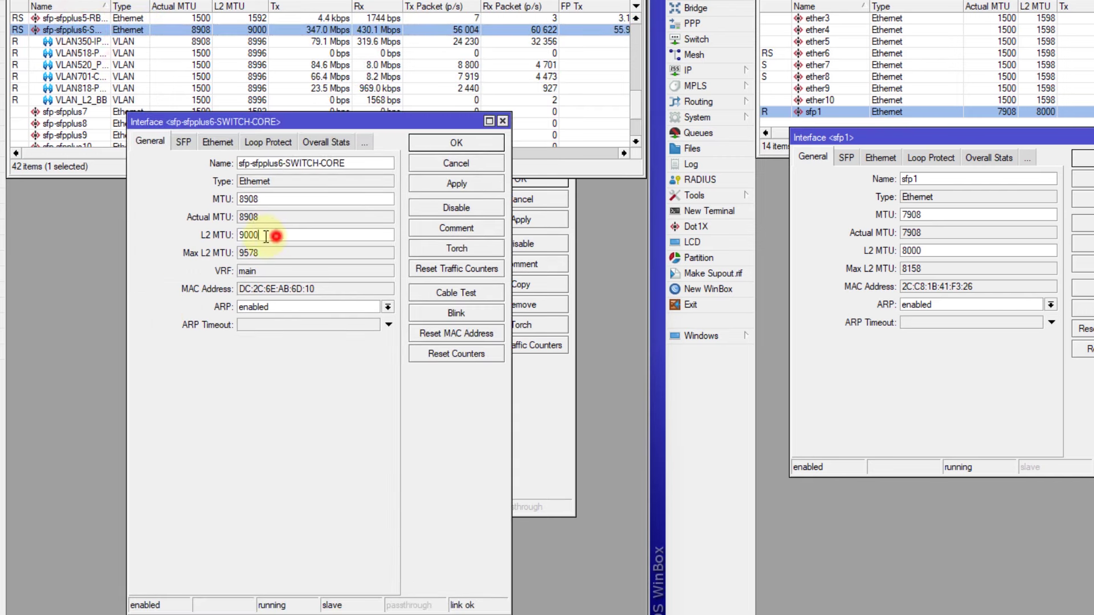
left_click(504, 121)
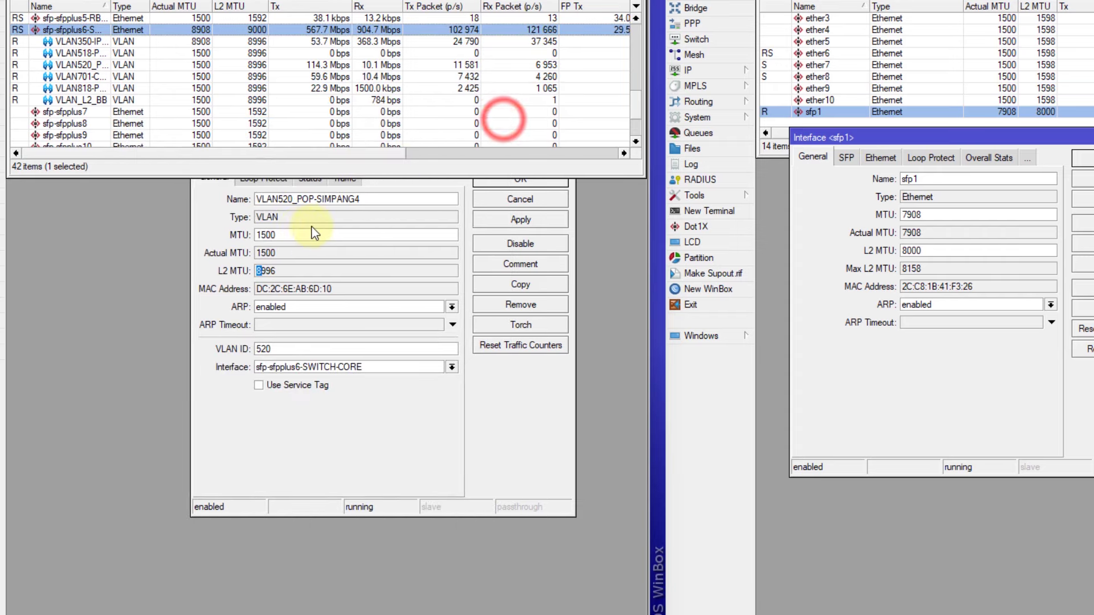
Copy sfp1's 7908 into VLAN520's MTU, replacing 1500, and confirm it with OK
left_click(229, 238)
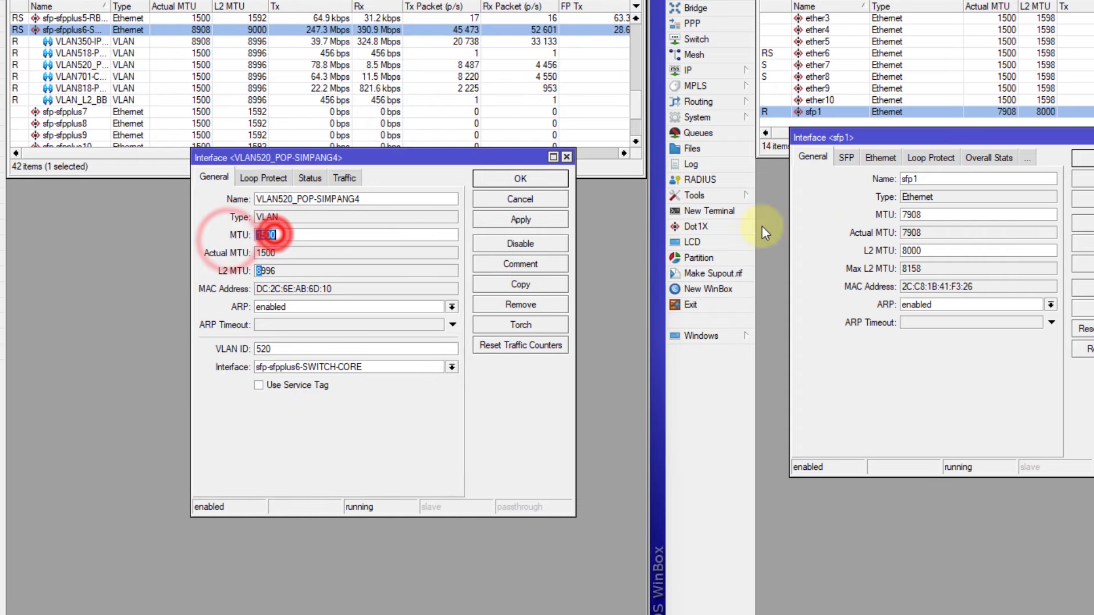
double_click(929, 216)
key("ctrl+c")
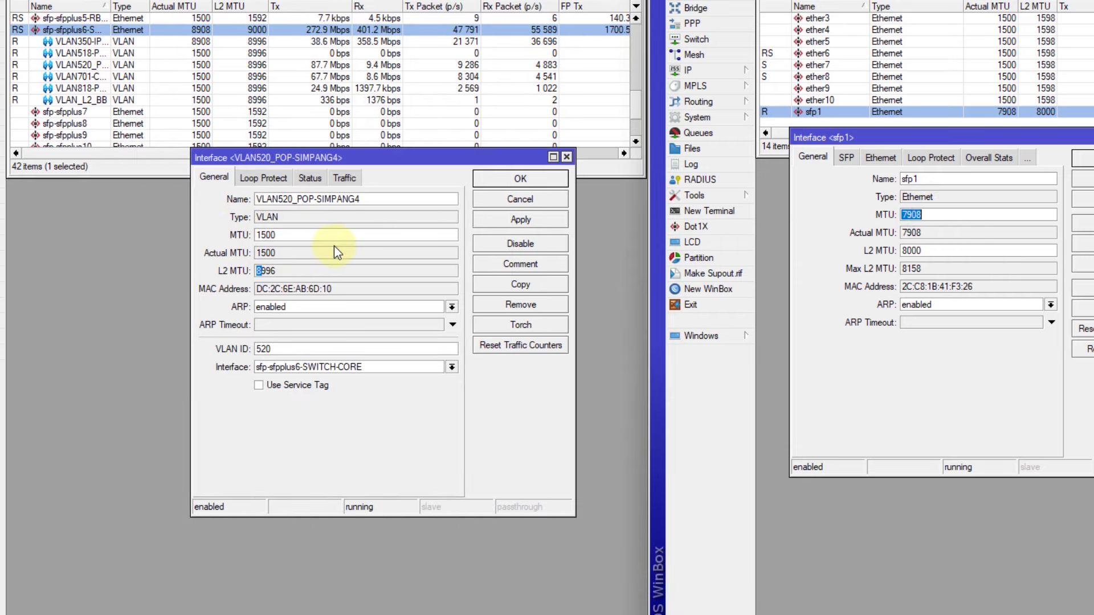
double_click(300, 239)
key("ctrl+v")
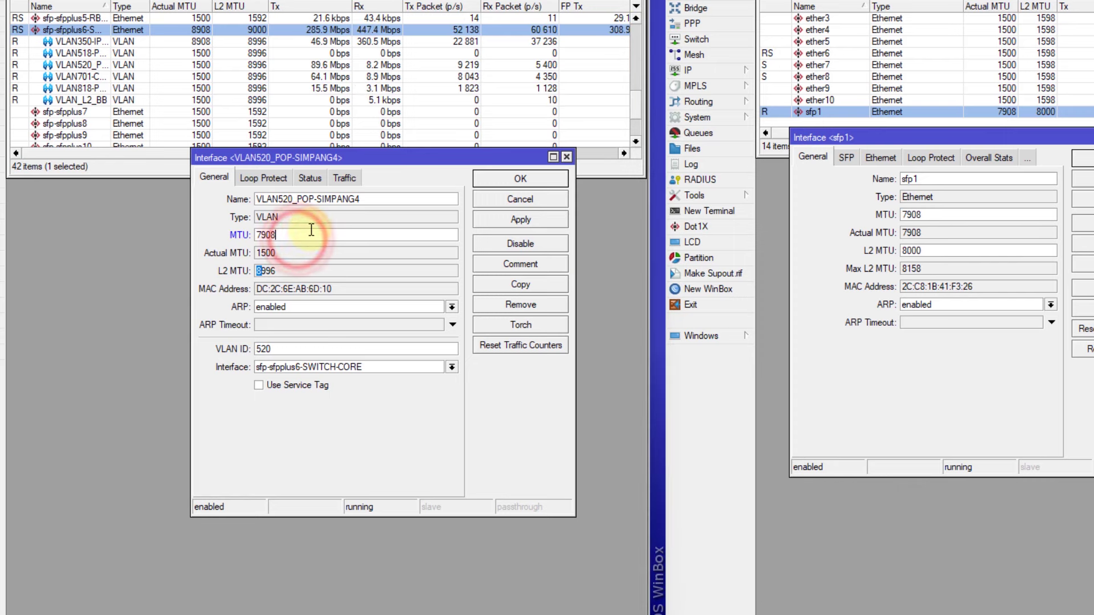
left_click_drag(346, 161, 295, 184)
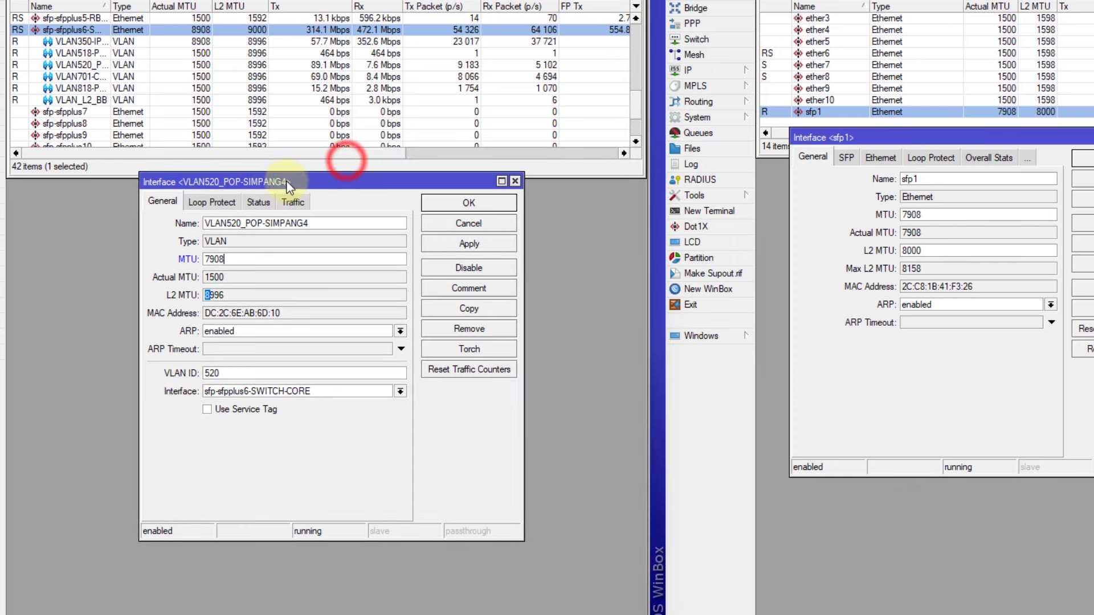
left_click(480, 202)
left_click(195, 65)
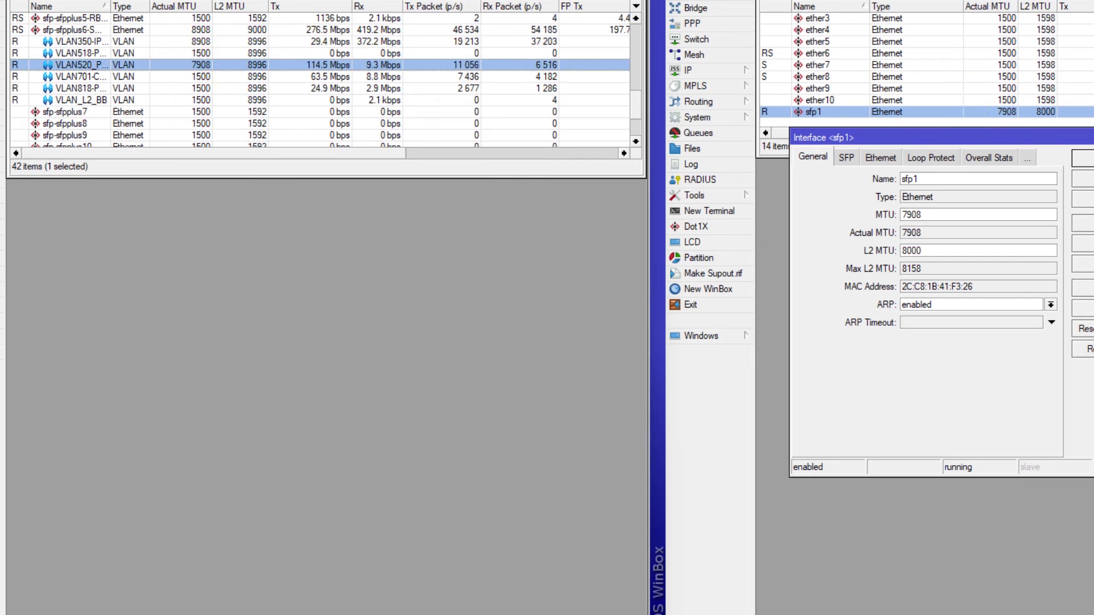
Run /tool/bandwidth-test address=172.31.0.6 protocol=udp in a new CCR2004 terminal
key("Escape")
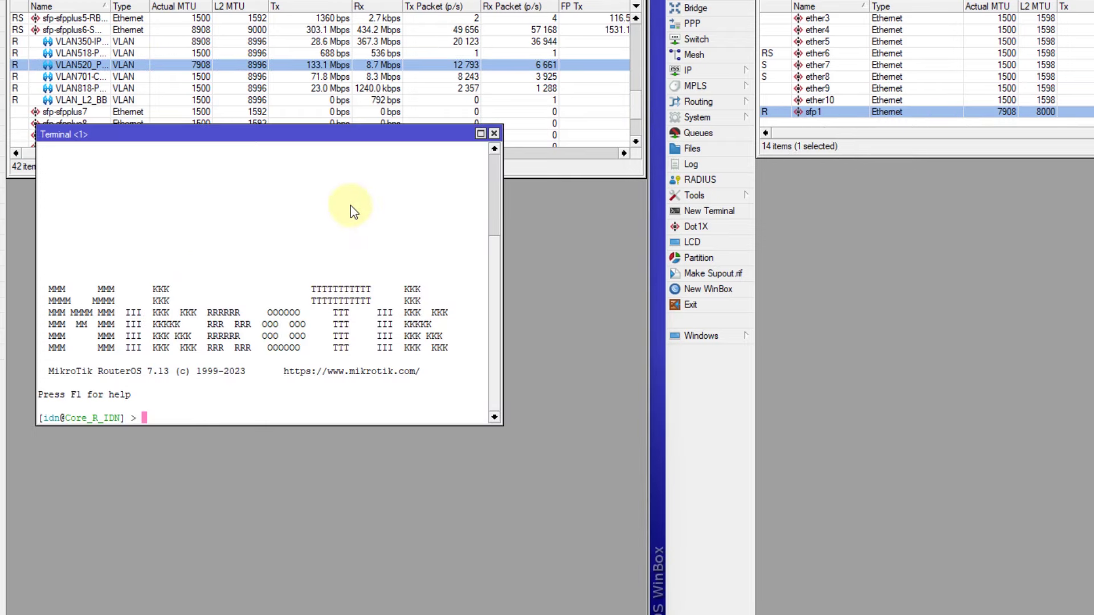
key("ctrl+v")
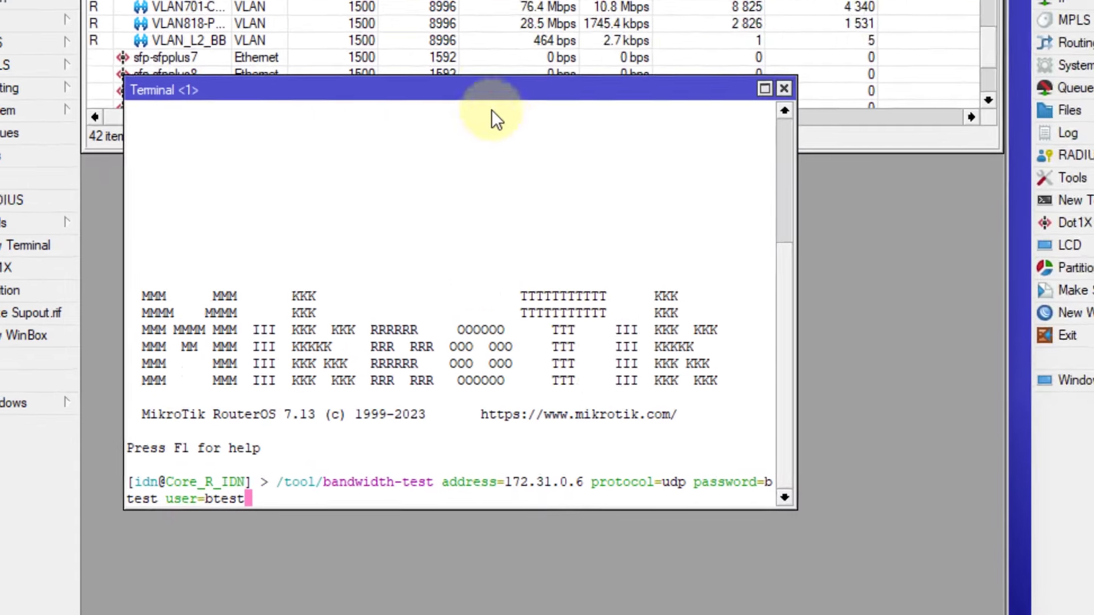
left_click(491, 111)
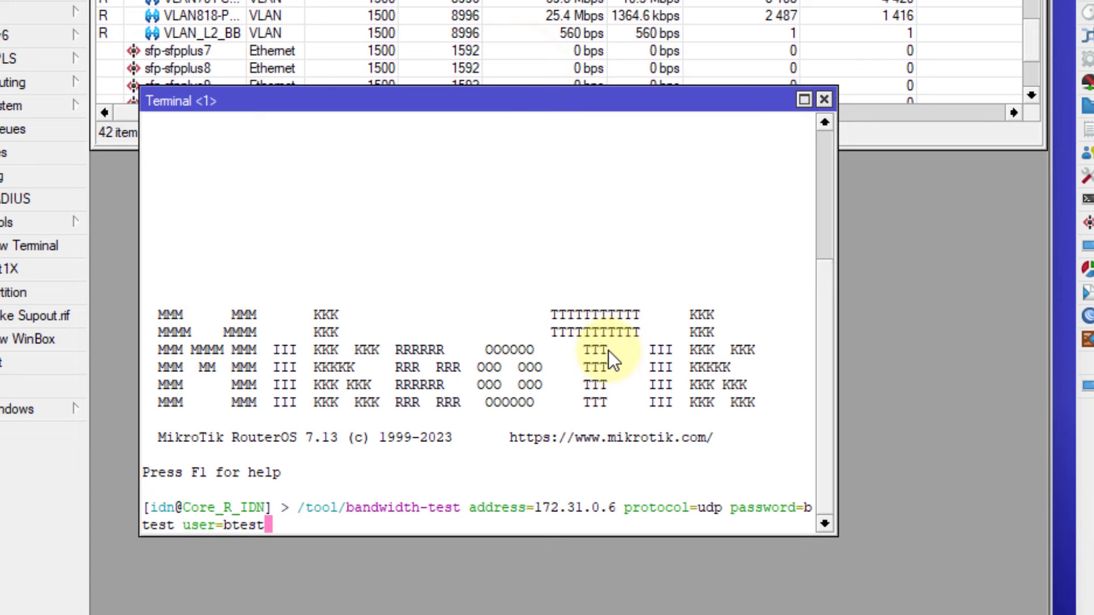
key("Return")
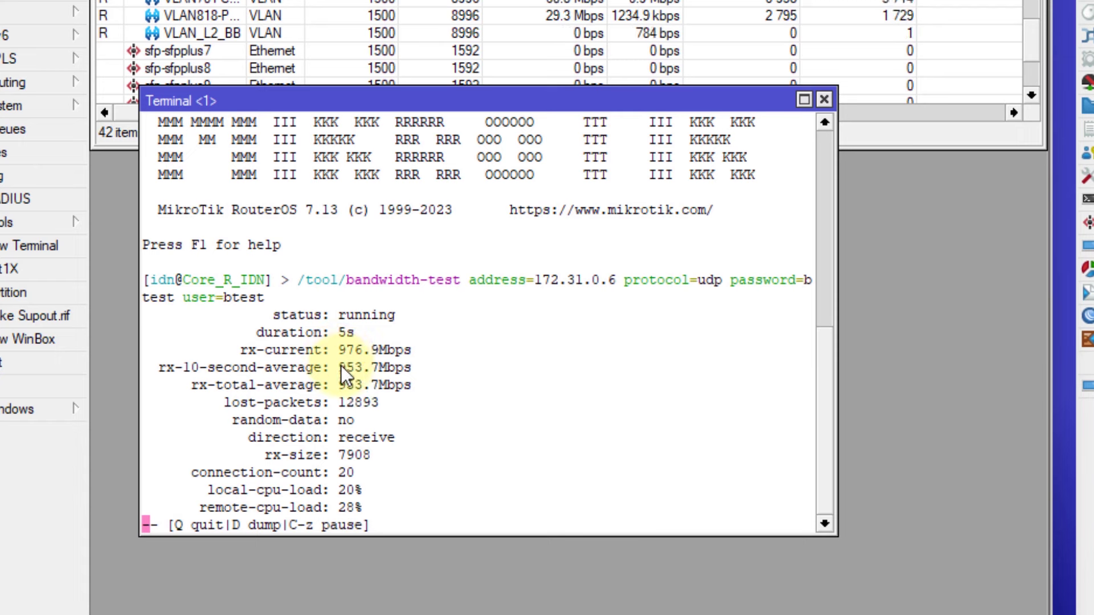
left_click_drag(342, 390, 403, 390)
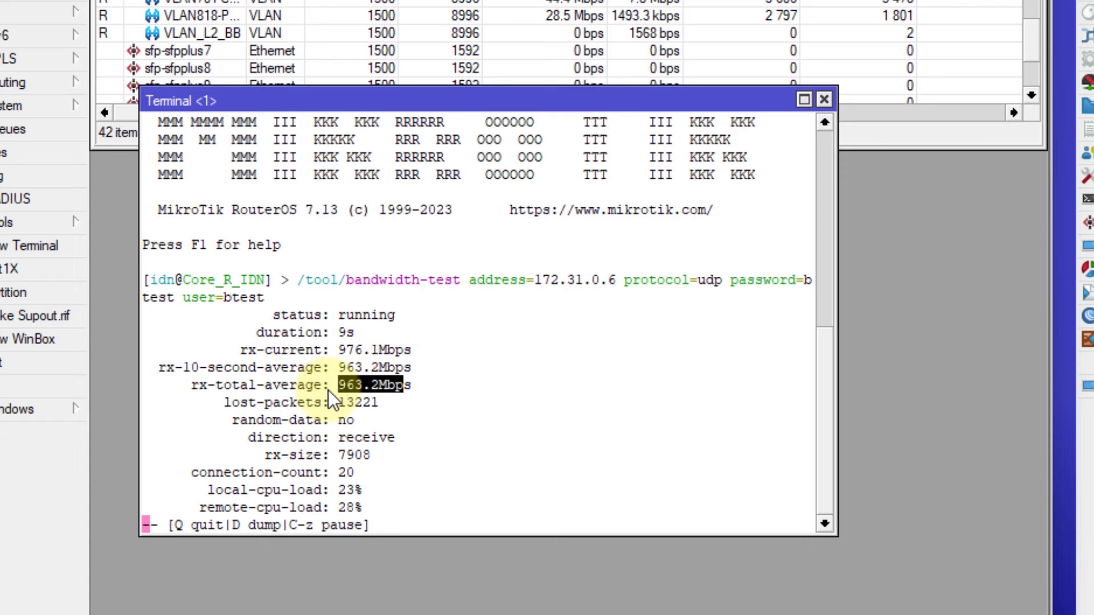
left_click_drag(265, 455, 461, 468)
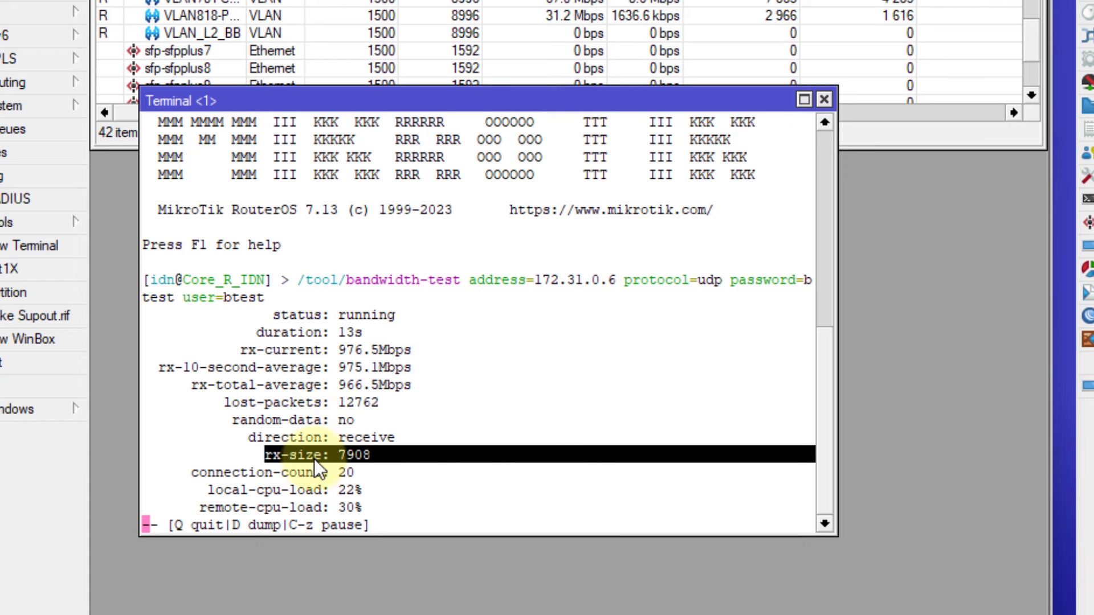
left_click(292, 459)
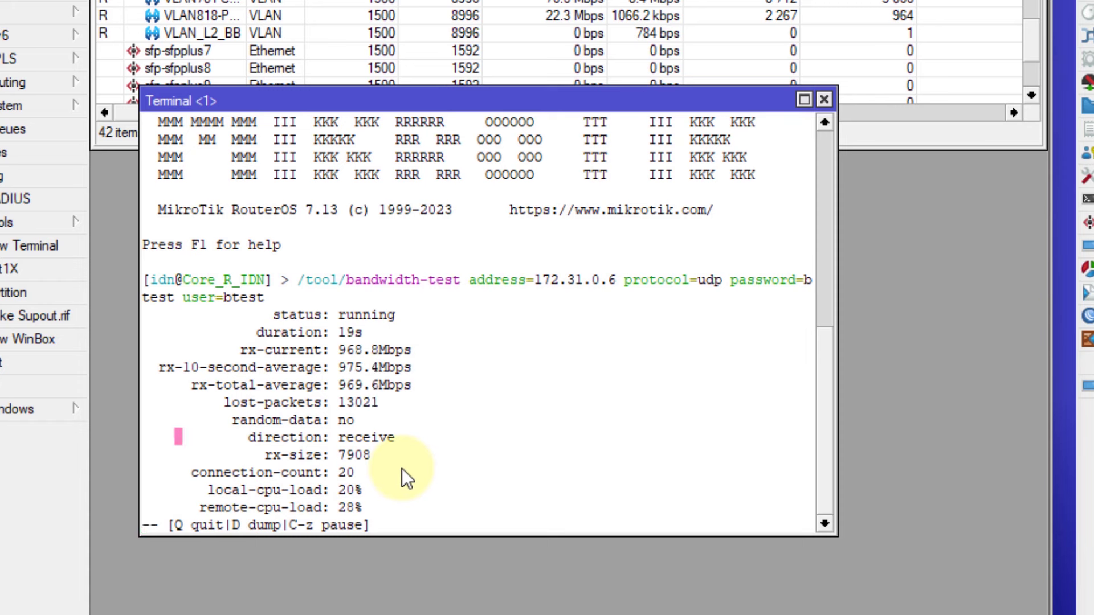
left_click_drag(345, 461, 449, 469)
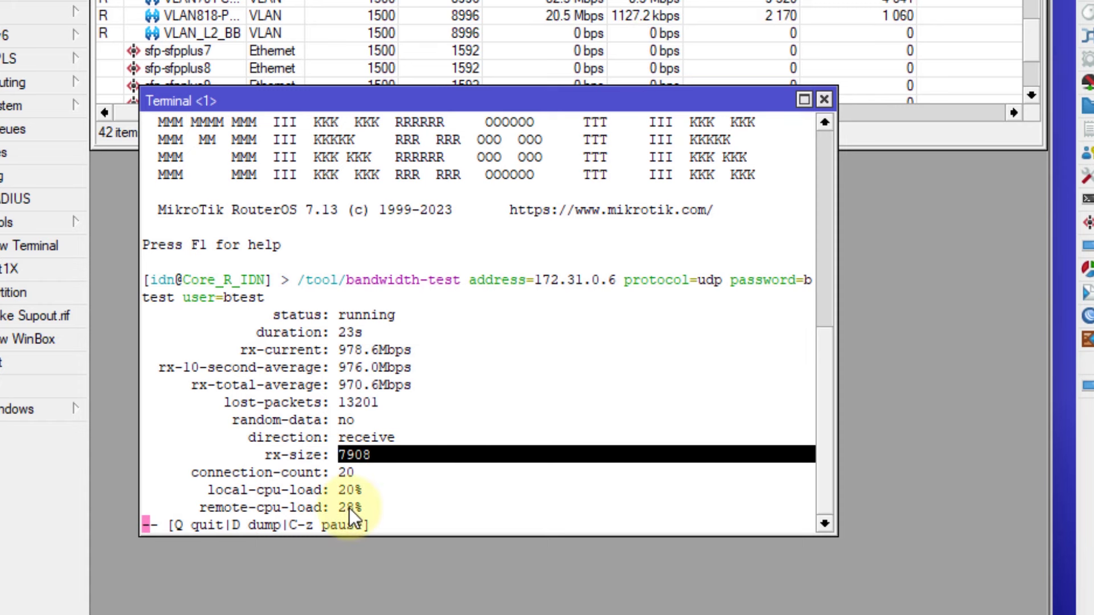
left_click(229, 513)
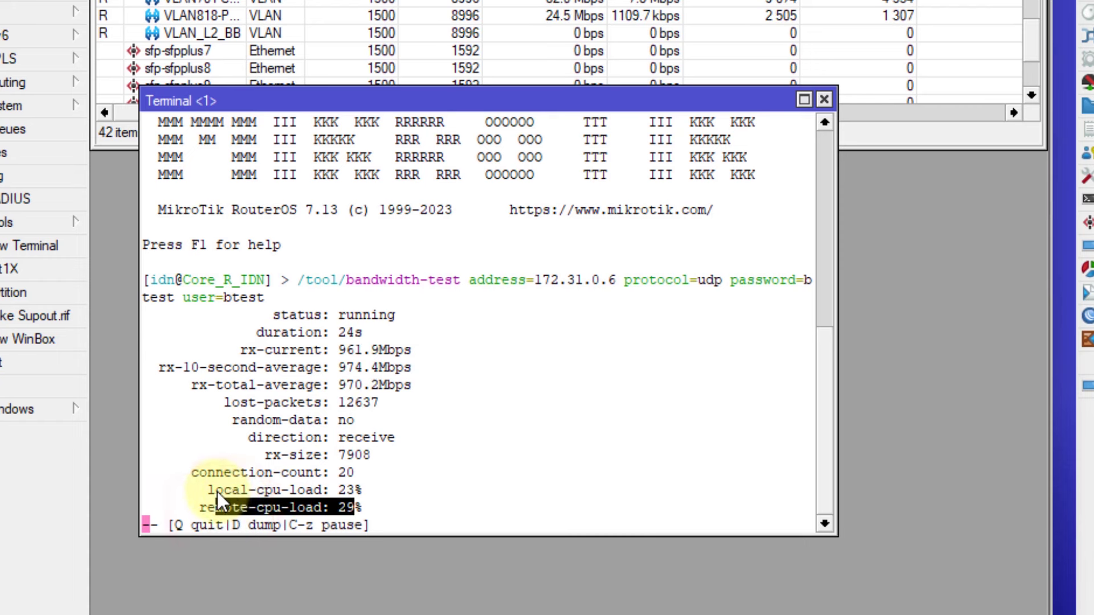
double_click(216, 489)
left_click_drag(210, 507, 296, 507)
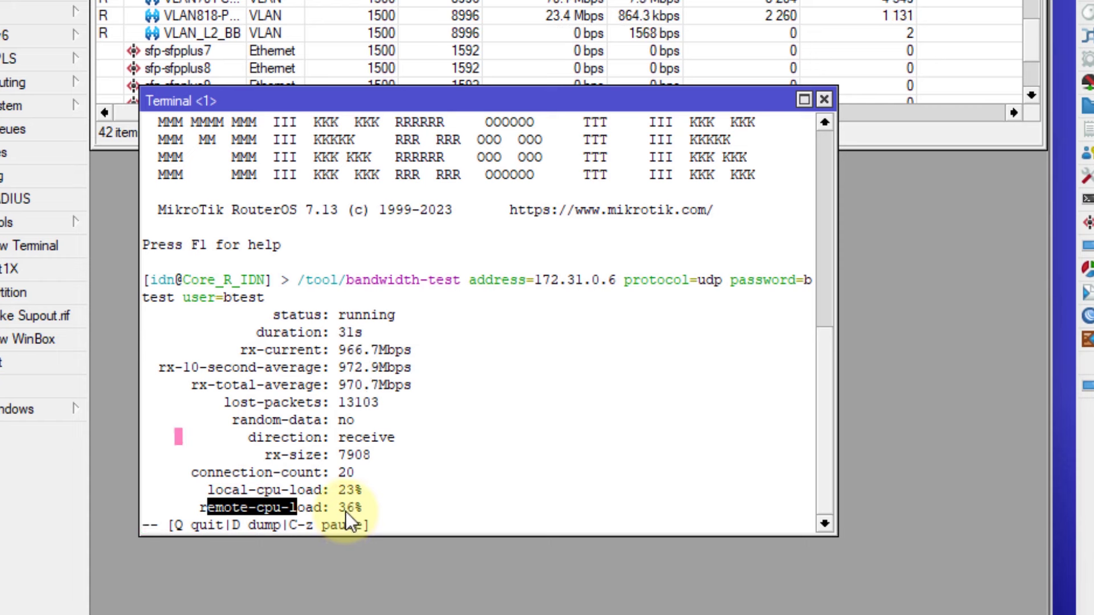
double_click(344, 509)
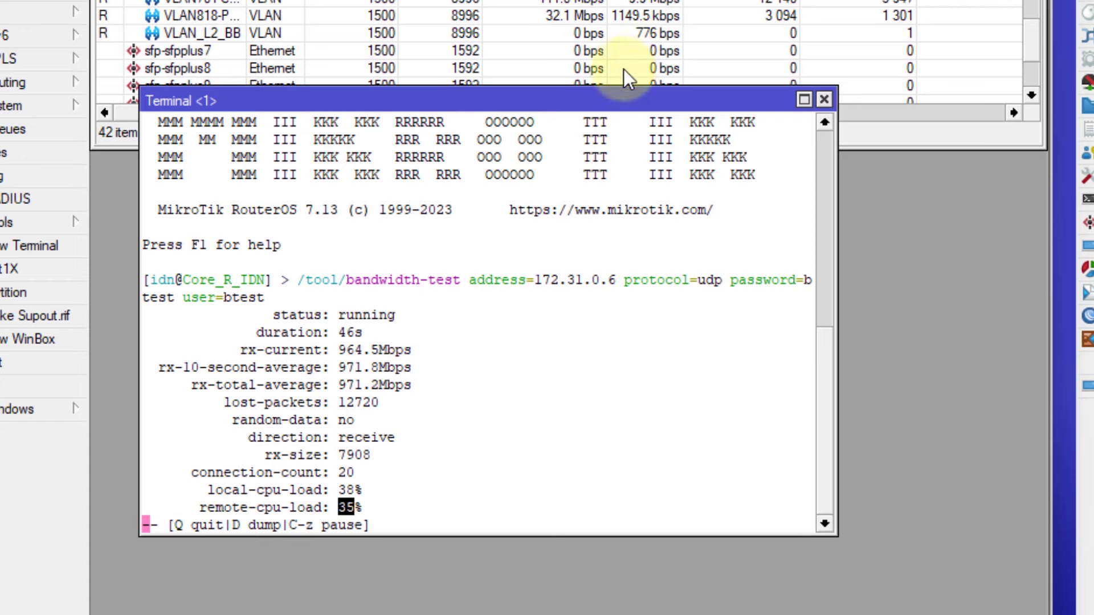
left_click(583, 99)
left_click_drag(583, 98, 583, 91)
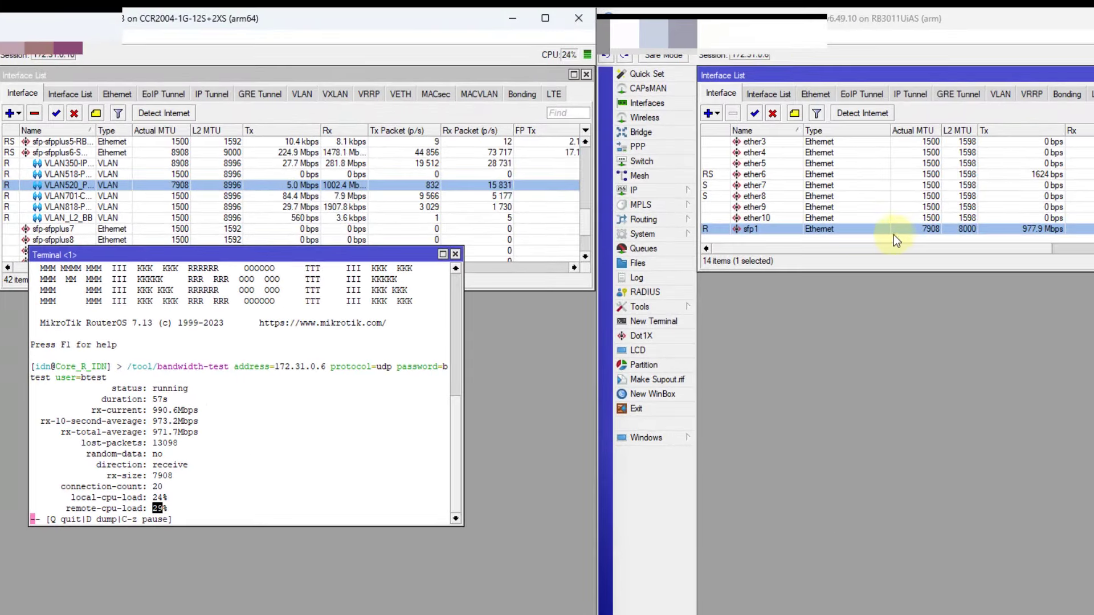
Open the RB3011's sfp1 settings to confirm MTU 7908 and L2 MTU 8000
left_click(856, 231)
double_click(856, 231)
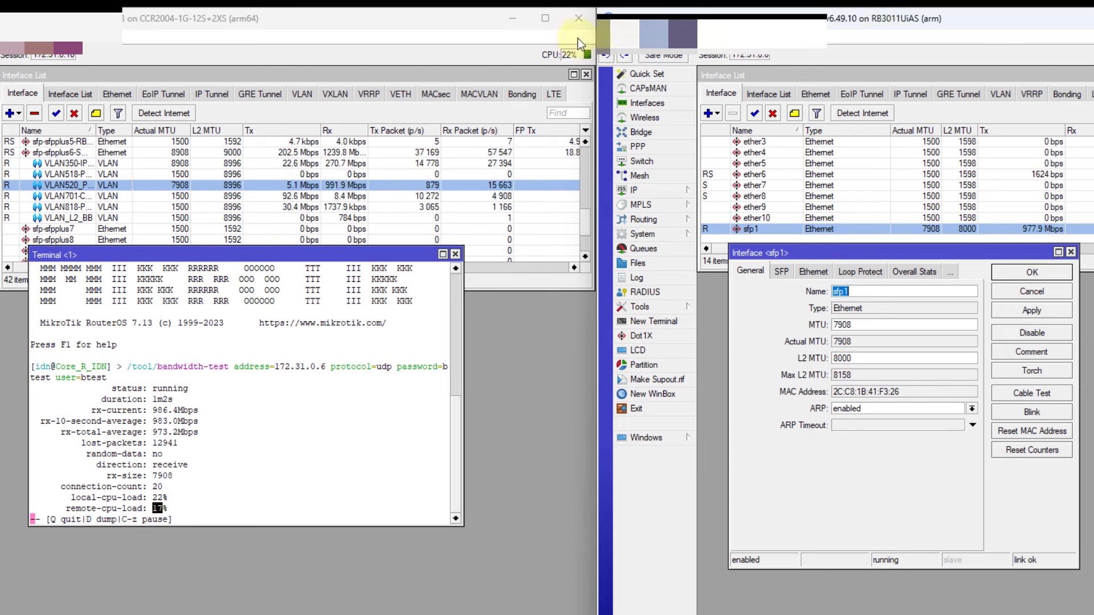
left_click(161, 29)
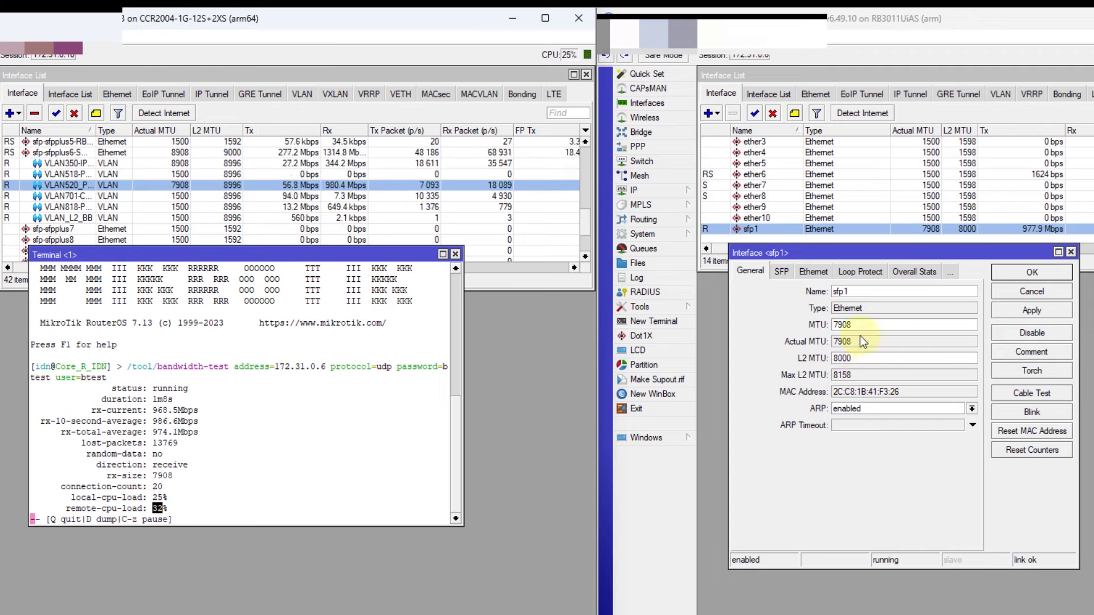
double_click(851, 359)
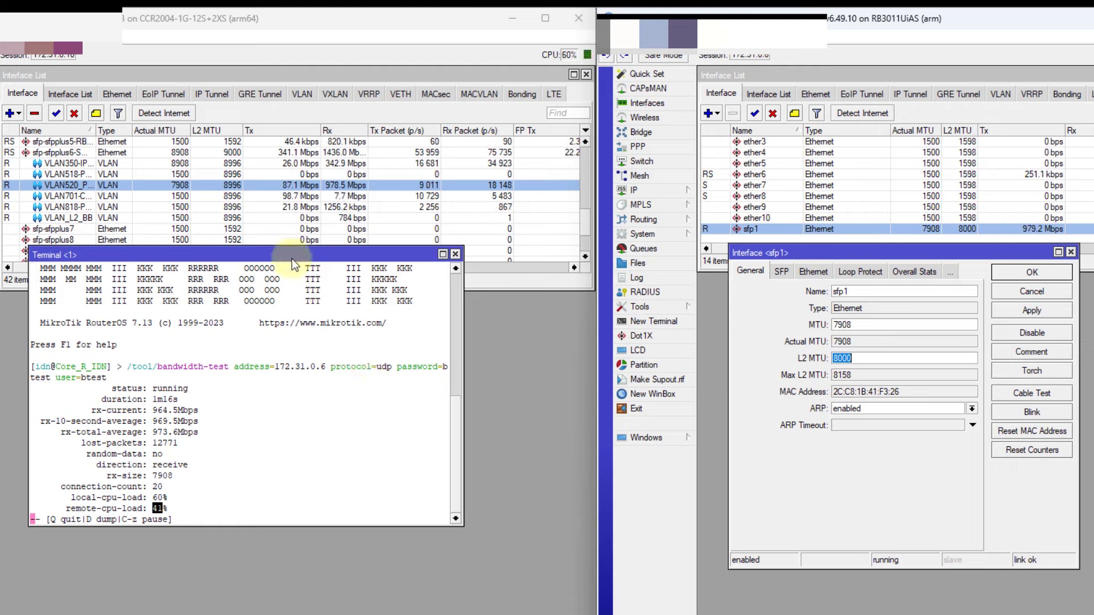
Review the running test's remote CPU load and rx-current through rx-total-average rates
left_click(211, 429)
left_click_drag(153, 508, 264, 509)
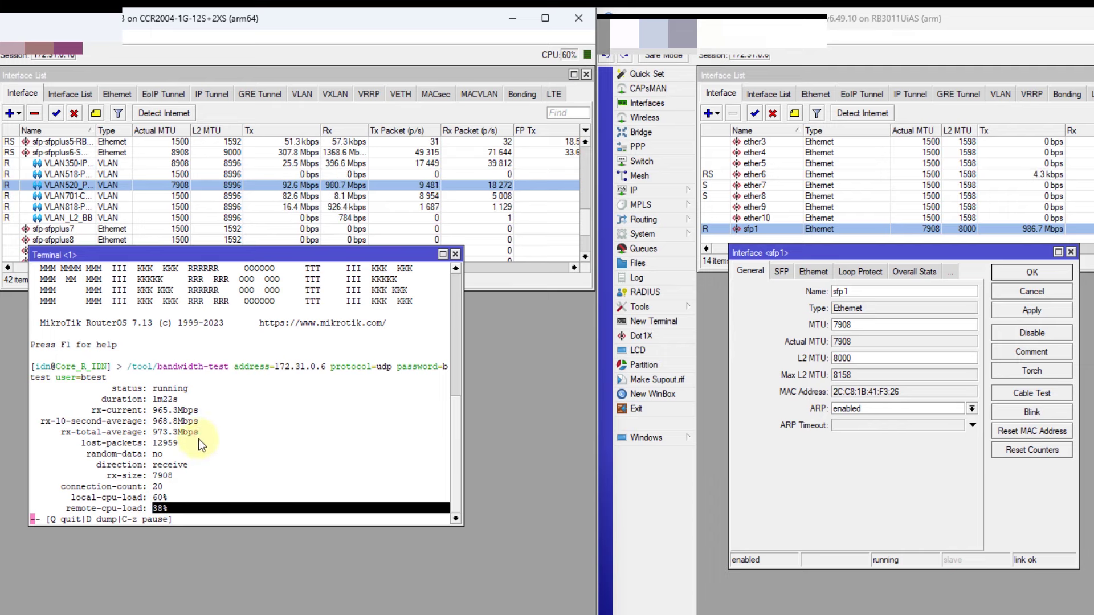
left_click_drag(153, 410, 166, 439)
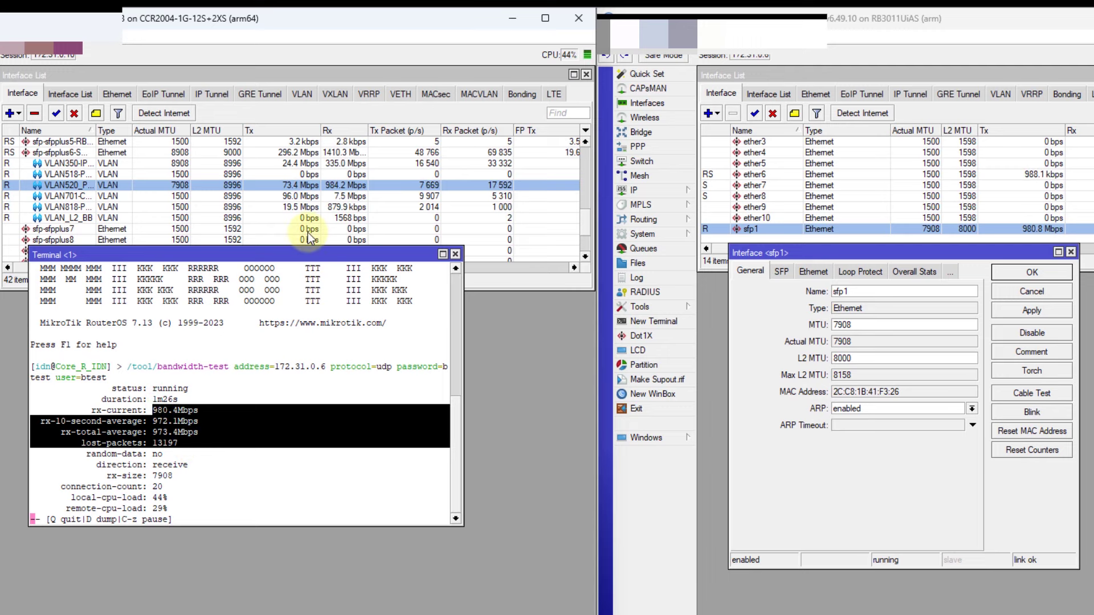
left_click(44, 154)
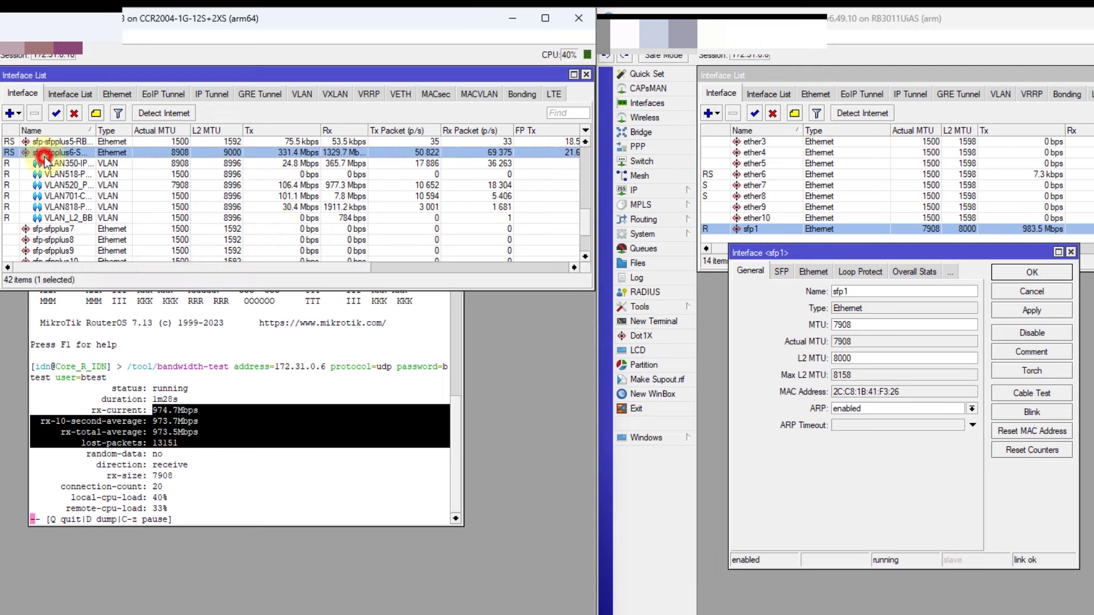
left_click(764, 229)
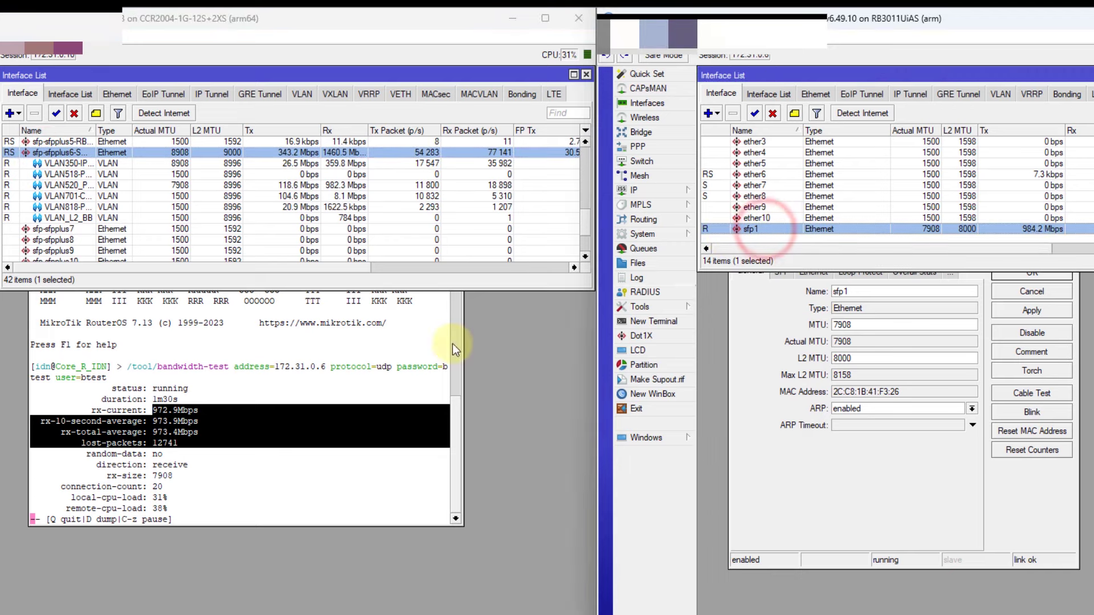
left_click(208, 423)
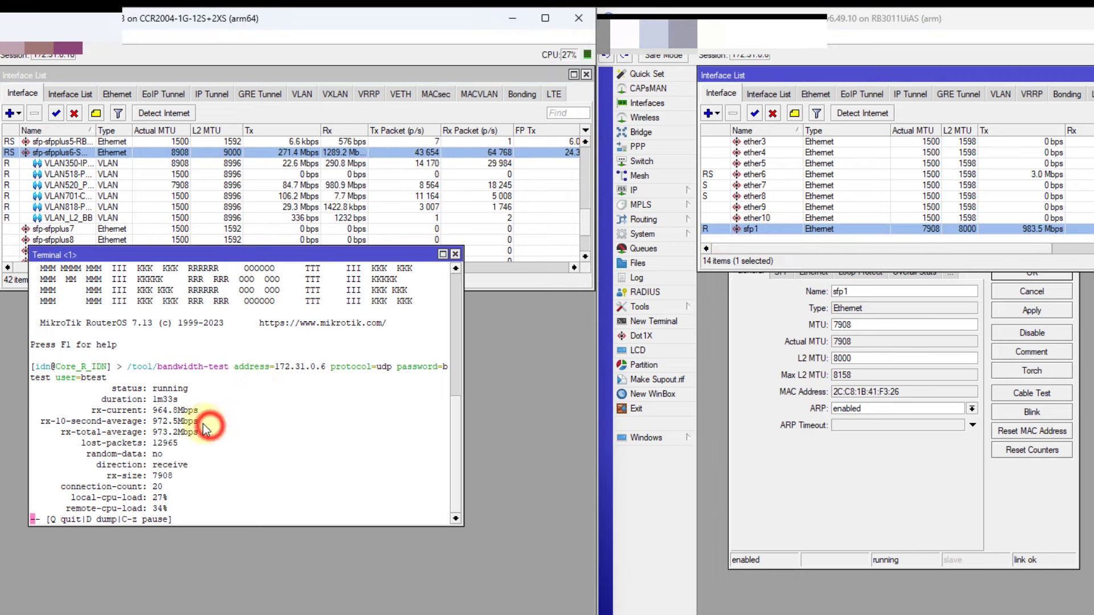
left_click(768, 232)
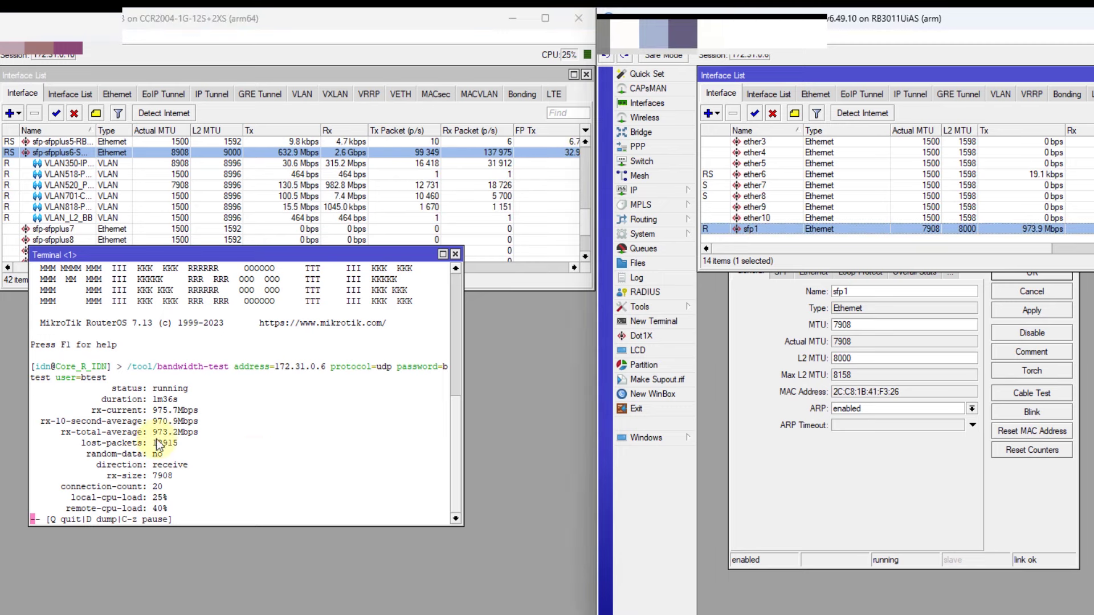
left_click(196, 442)
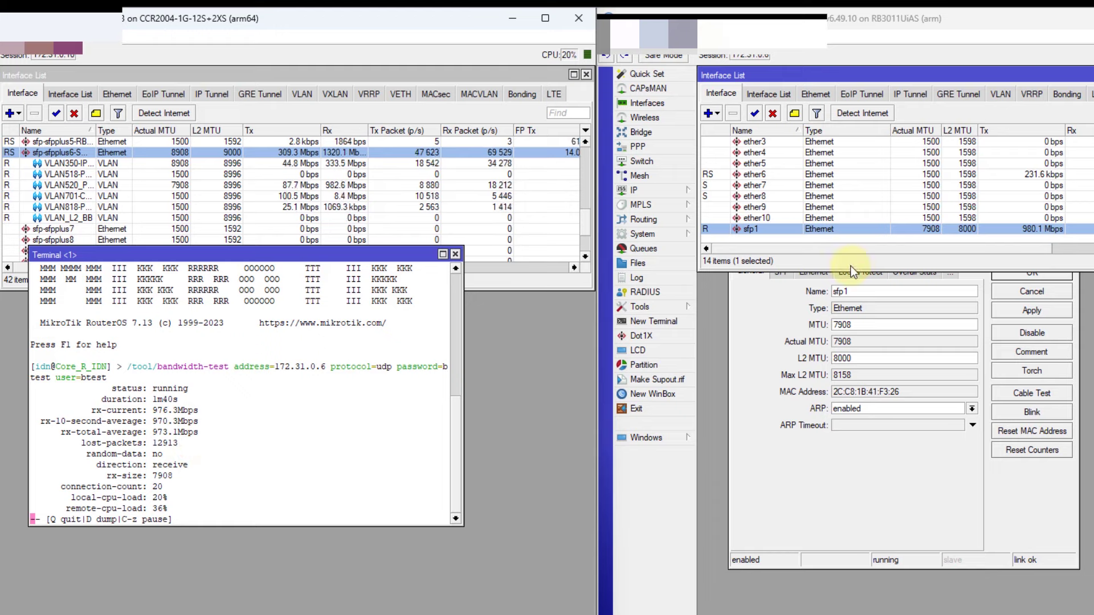
left_click(770, 233)
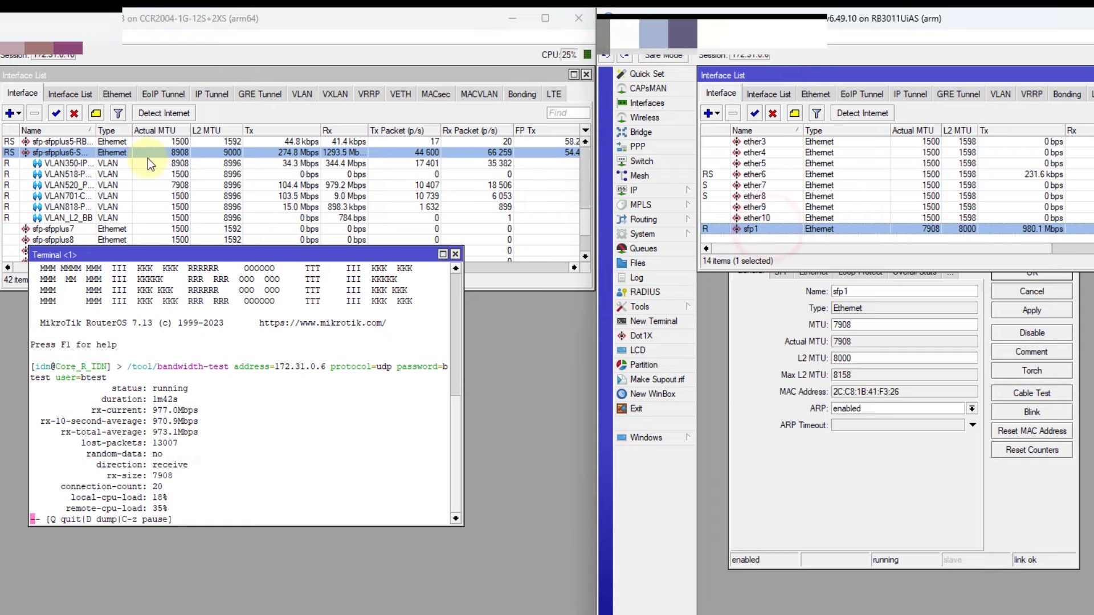
left_click(148, 159)
left_click(148, 151)
left_click(209, 370)
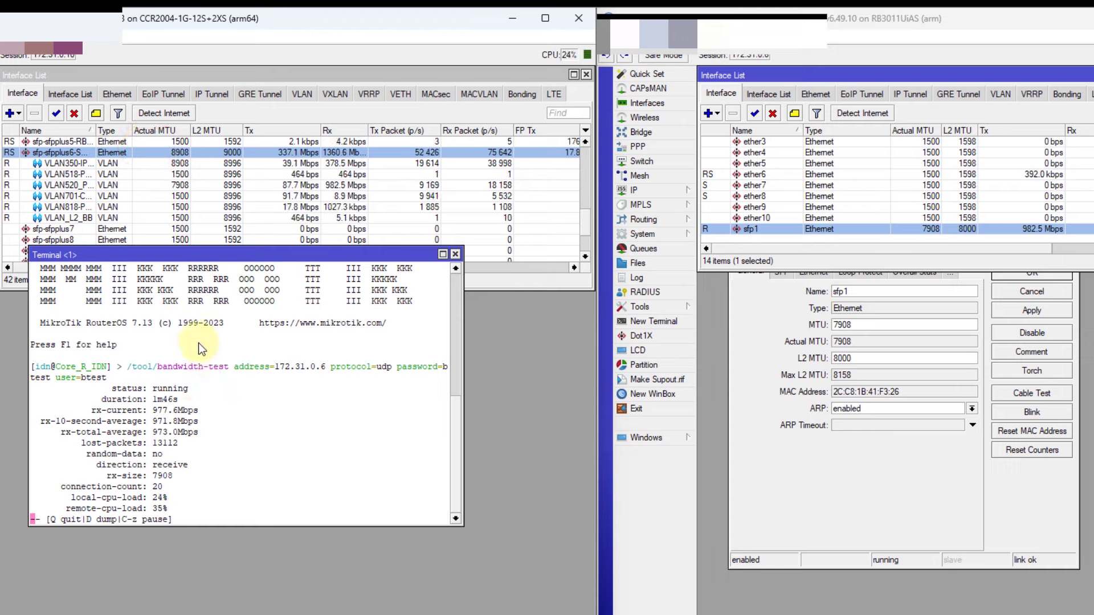
left_click_drag(249, 258, 259, 276)
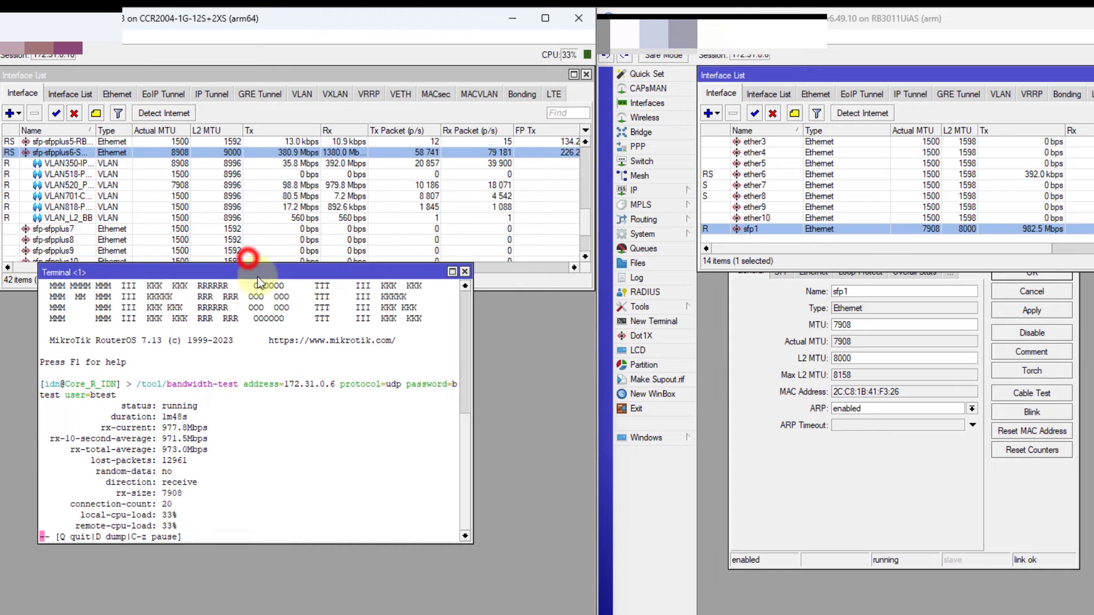
left_click(70, 524)
left_click(193, 524)
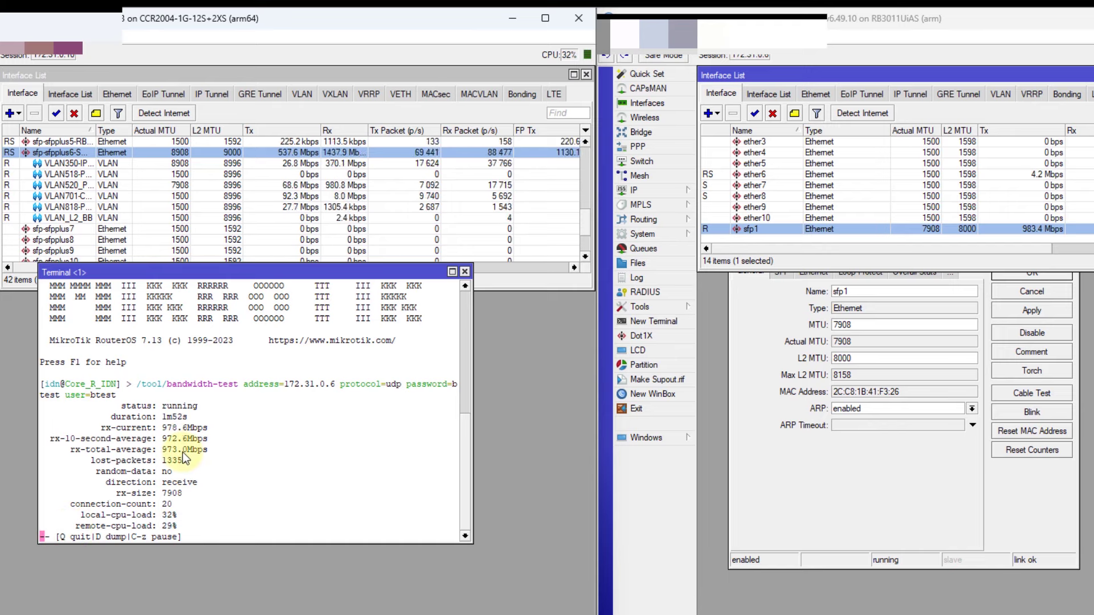
left_click_drag(81, 524, 155, 524)
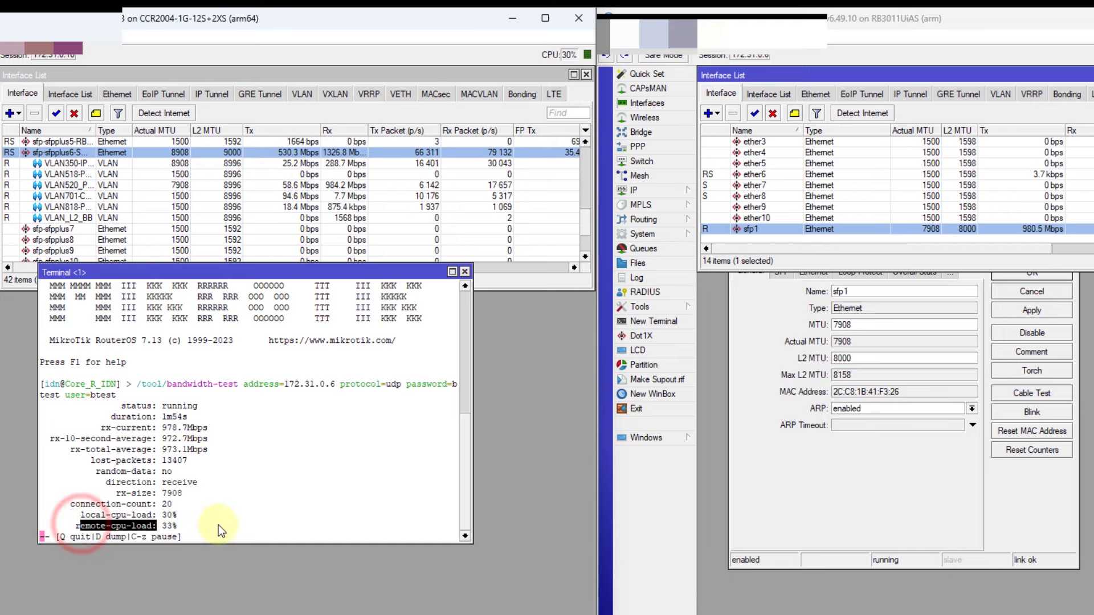
left_click(230, 495)
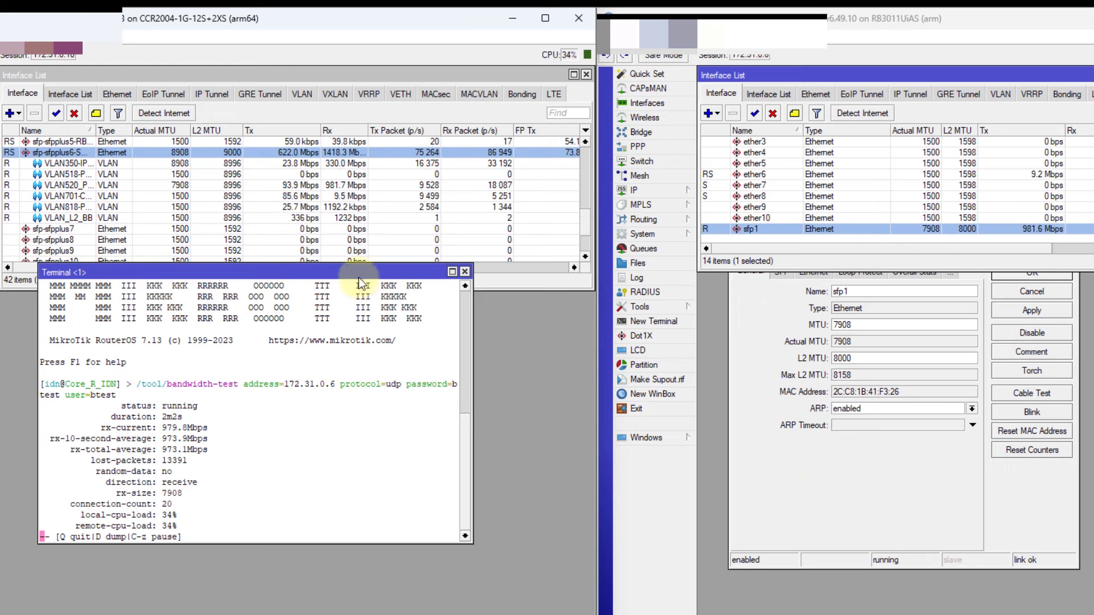
left_click_drag(359, 276, 369, 288)
double_click(873, 329)
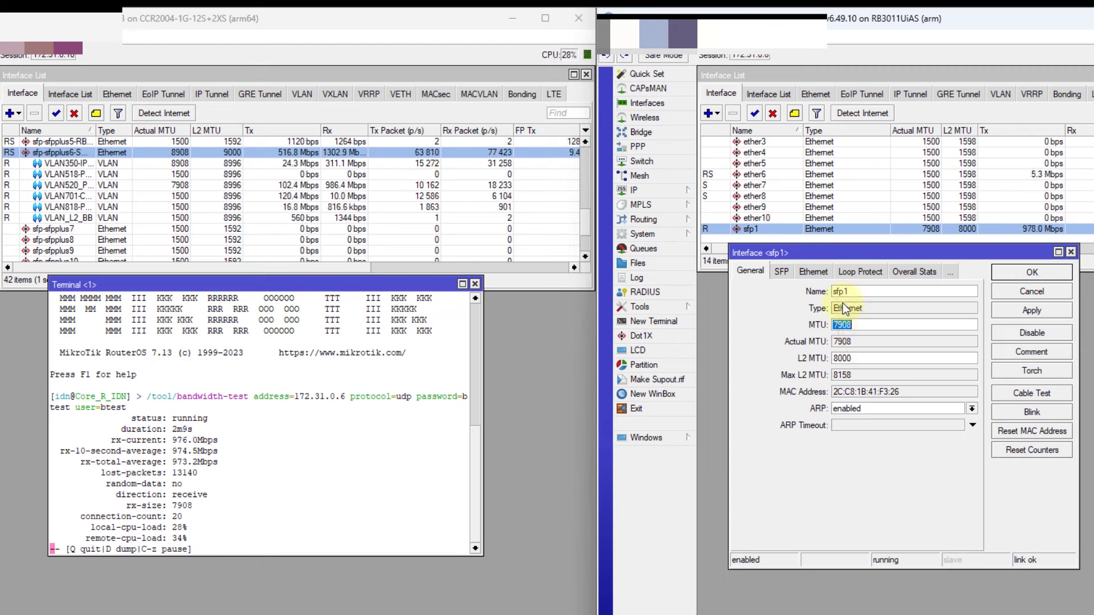
Quit the UDP bandwidth test with Q, ending at a 973.2 Mbps total average
left_click(329, 416)
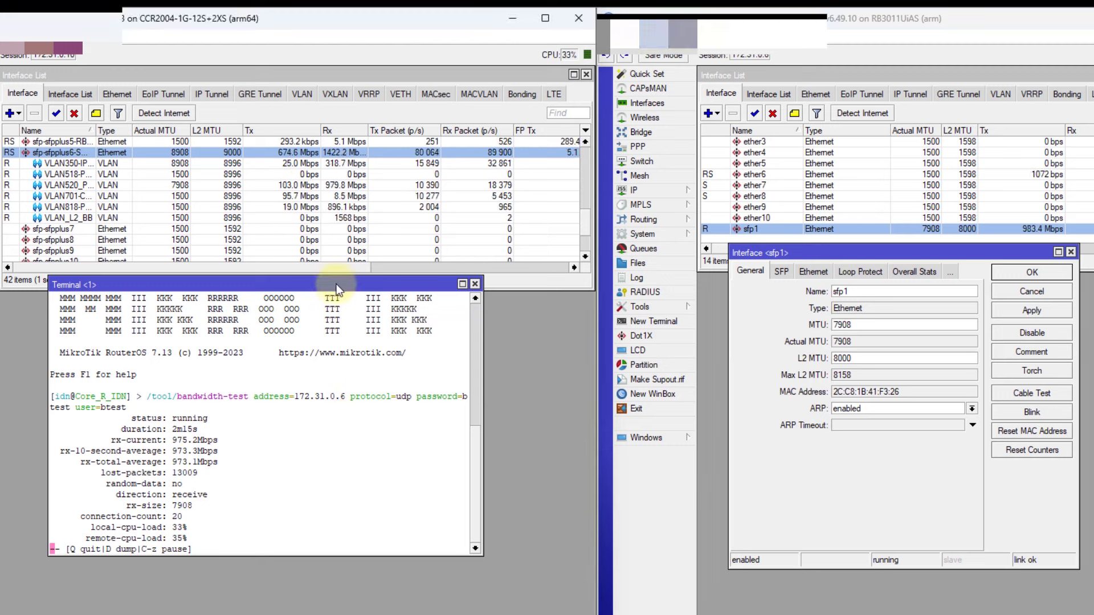
mouse_move(335, 284)
left_mouse_down()
mouse_move(345, 274)
mouse_move(337, 270)
left_mouse_up()
left_click_drag(806, 252, 799, 248)
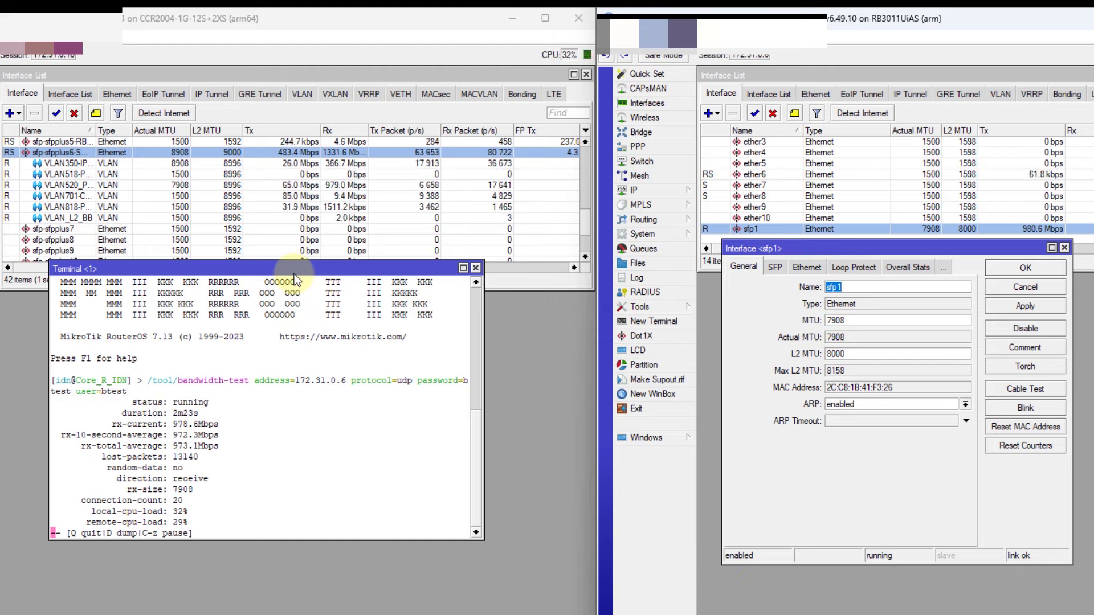
left_click_drag(294, 274, 307, 280)
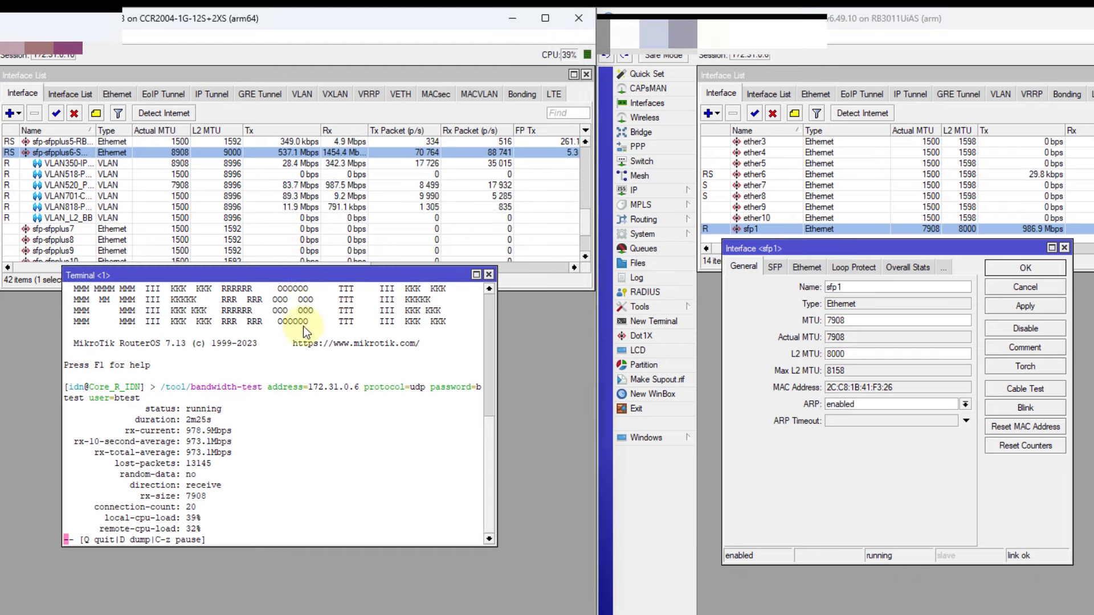
left_click(295, 374)
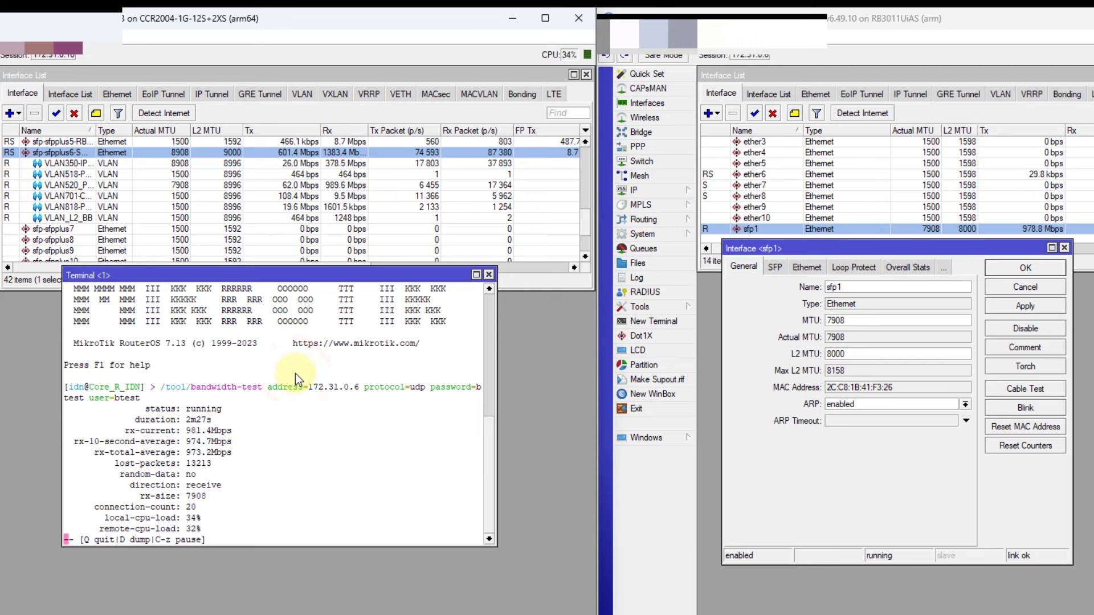
key("q")
key("Return")
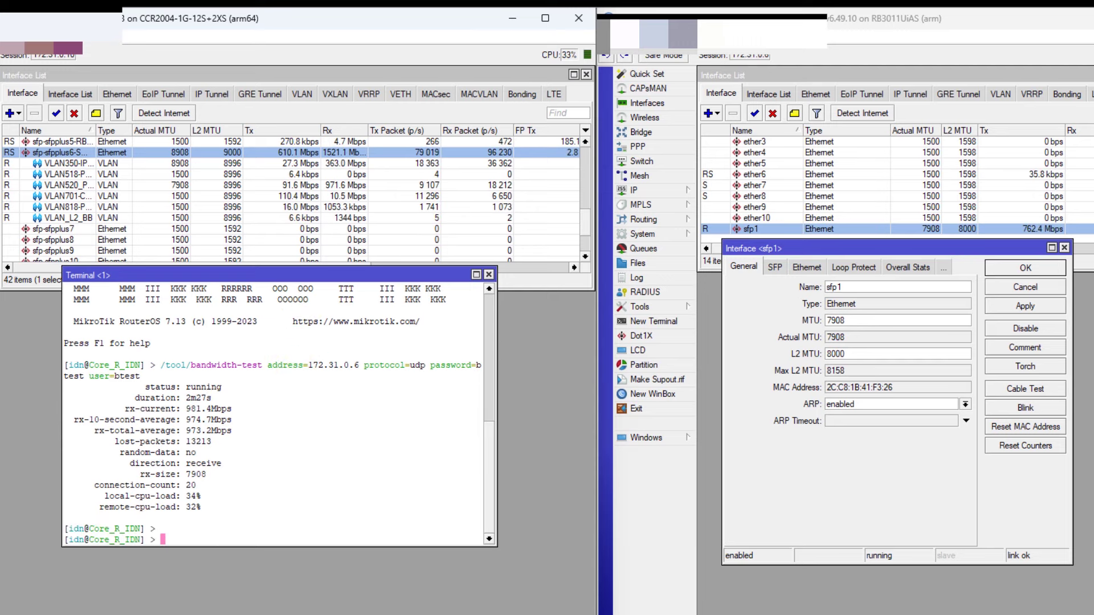